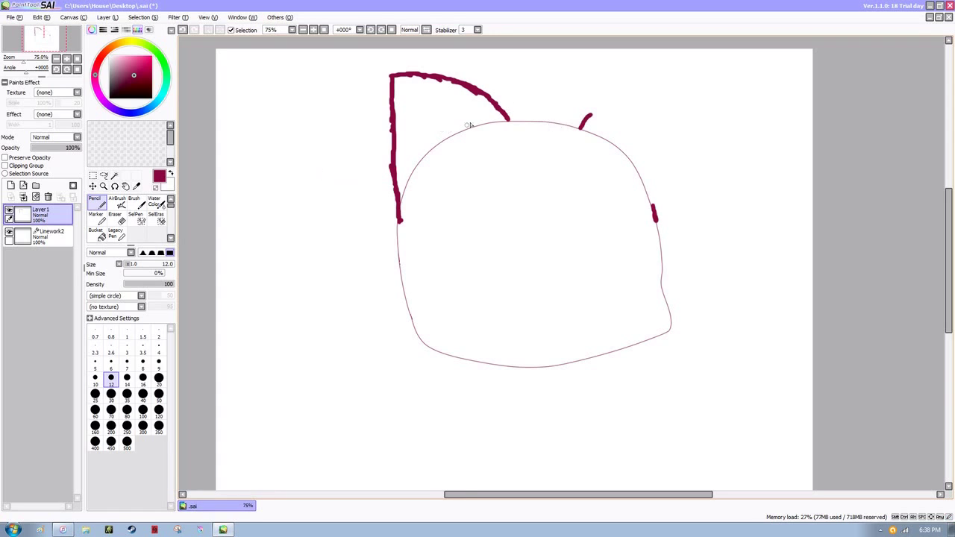
Step: Sketch a tall pointed right ear on the head with the 12 px Pencil on Layer1
left_click_drag(554, 125, 635, 49)
left_click_drag(646, 183, 650, 149)
mouse_move(642, 53)
left_mouse_down()
mouse_move(657, 135)
mouse_move(647, 179)
left_mouse_up()
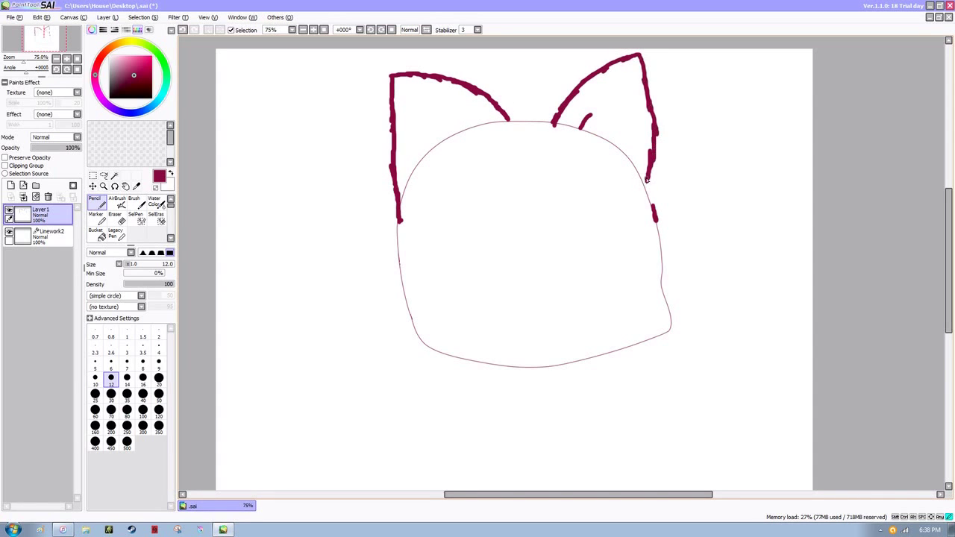
Step: Redraw the left ear's outer edge as a curve meeting the head higher up, and erase the old edge
left_click_drag(392, 96, 405, 192)
left_click_drag(385, 112, 403, 179)
left_click_drag(387, 72, 389, 117)
mouse_move(405, 181)
left_mouse_down()
mouse_move(388, 150)
mouse_move(385, 75)
mouse_move(396, 174)
mouse_move(382, 88)
left_mouse_up()
key("e")
key("n")
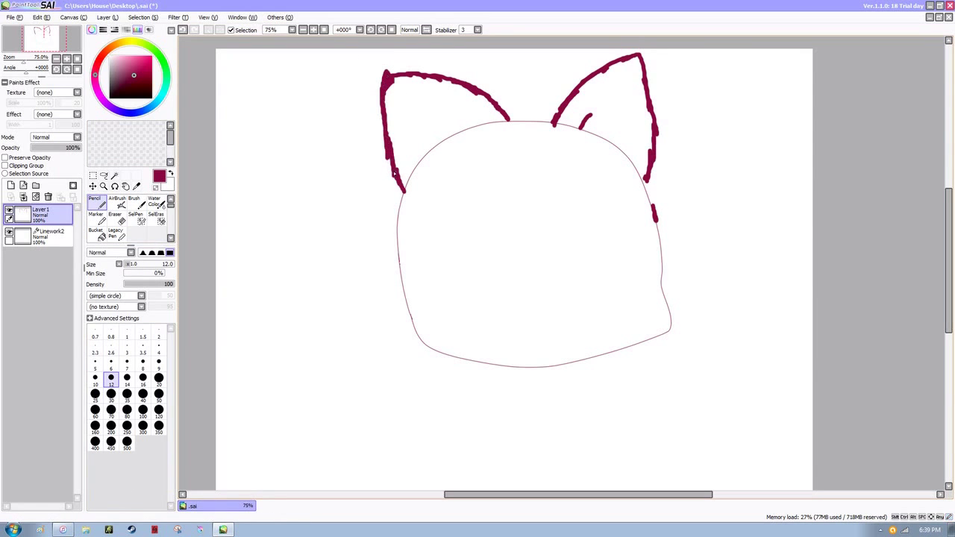
Step: Widen the right ear's outer edge with extra strokes, and erase the whole ear sketch with the Eraser
mouse_move(649, 188)
left_mouse_down()
mouse_move(652, 94)
mouse_move(660, 176)
left_mouse_up()
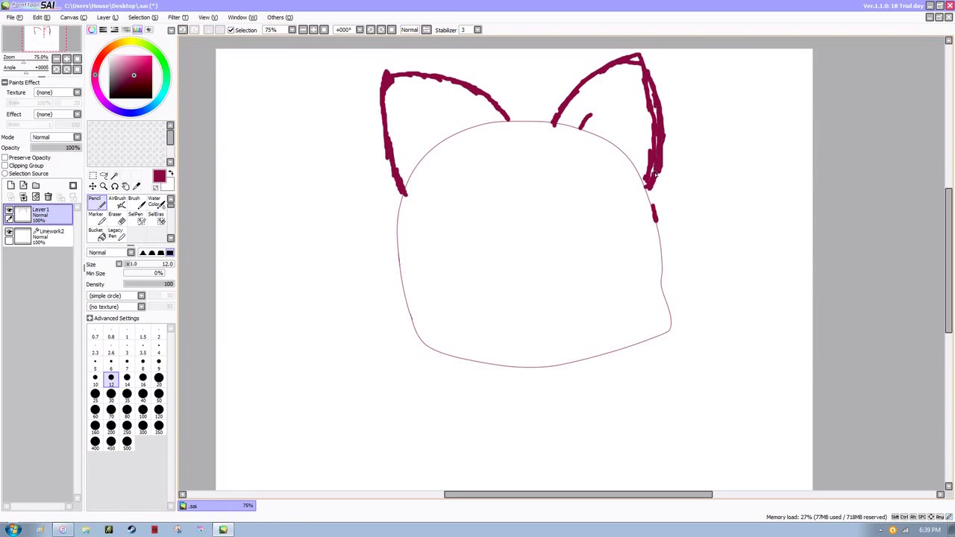
key("e")
left_click(127, 395)
left_click_drag(639, 59, 648, 78)
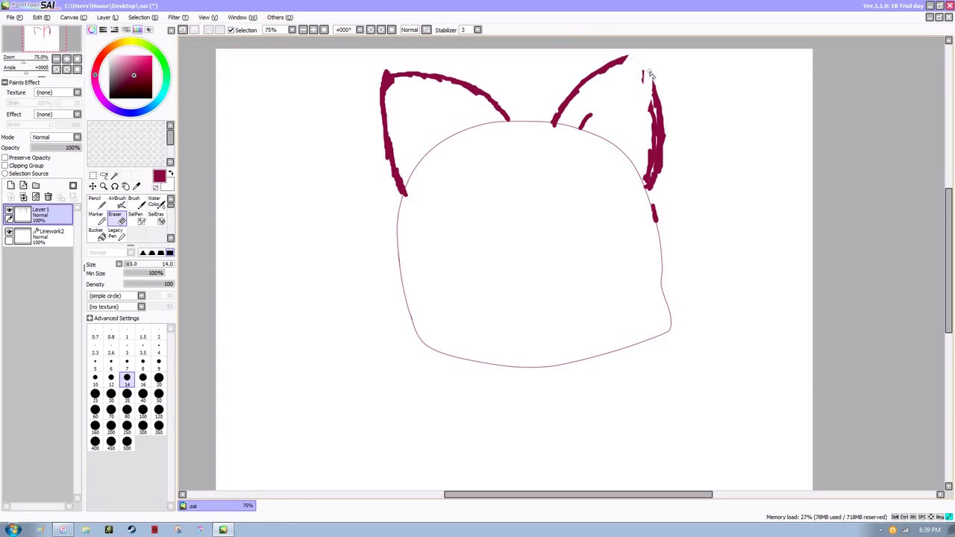
left_click(159, 428)
left_click_drag(633, 134, 640, 125)
Step: Pencil a new right ear farther out on the head, and add inner fold lines to both ears
key("n")
mouse_move(583, 132)
left_mouse_down()
mouse_move(634, 91)
mouse_move(672, 200)
mouse_move(673, 71)
left_mouse_up()
mouse_move(655, 218)
left_mouse_down()
mouse_move(672, 200)
mouse_move(672, 72)
left_mouse_up()
mouse_move(576, 128)
left_mouse_down()
mouse_move(618, 91)
mouse_move(664, 74)
mouse_move(614, 101)
left_mouse_up()
mouse_move(393, 80)
left_mouse_down()
mouse_move(456, 89)
mouse_move(419, 94)
mouse_move(477, 125)
left_mouse_up()
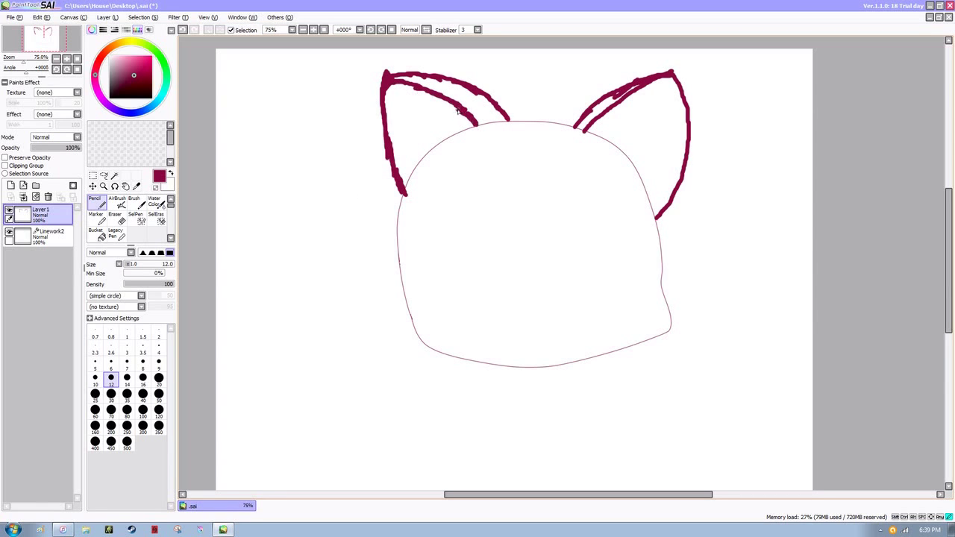
left_click_drag(587, 140, 640, 91)
Step: Trace the head's outline with the 12 px Pencil and erase the excess along its left side
mouse_move(401, 191)
left_mouse_down()
mouse_move(395, 271)
mouse_move(403, 282)
mouse_move(396, 247)
mouse_move(406, 313)
mouse_move(425, 350)
mouse_move(421, 340)
mouse_move(444, 357)
mouse_move(540, 367)
mouse_move(615, 354)
mouse_move(676, 327)
left_mouse_up()
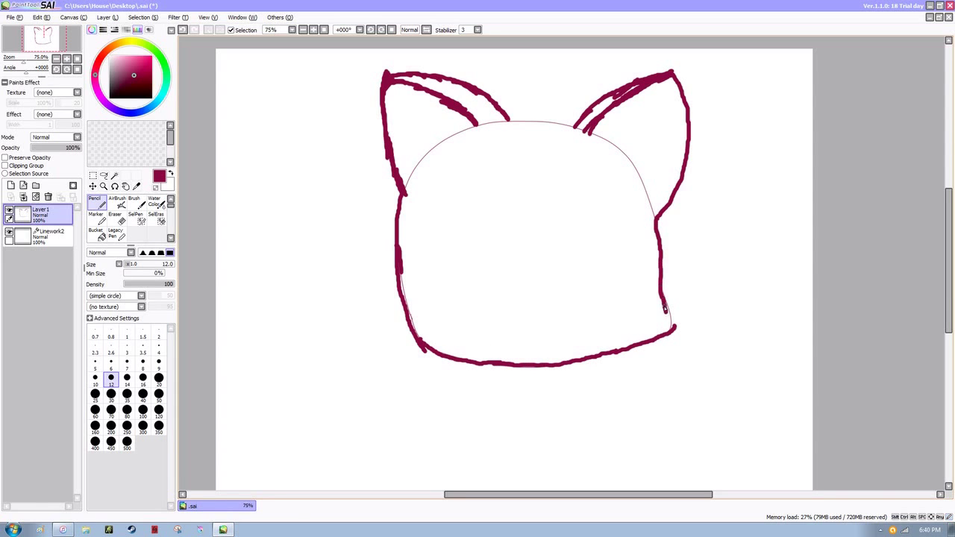
key("e")
left_click_drag(398, 275, 399, 293)
key("n")
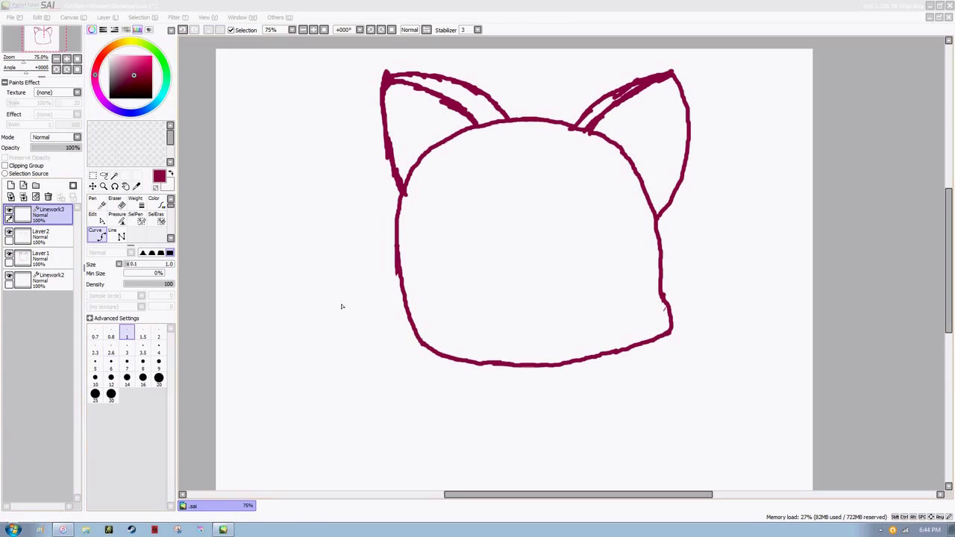
Step: Ink the head's lower edge and muzzle on Linework3 with a size 14 Curve
left_click(127, 379)
left_click(127, 380)
left_click(259, 341)
key("ctrl+z")
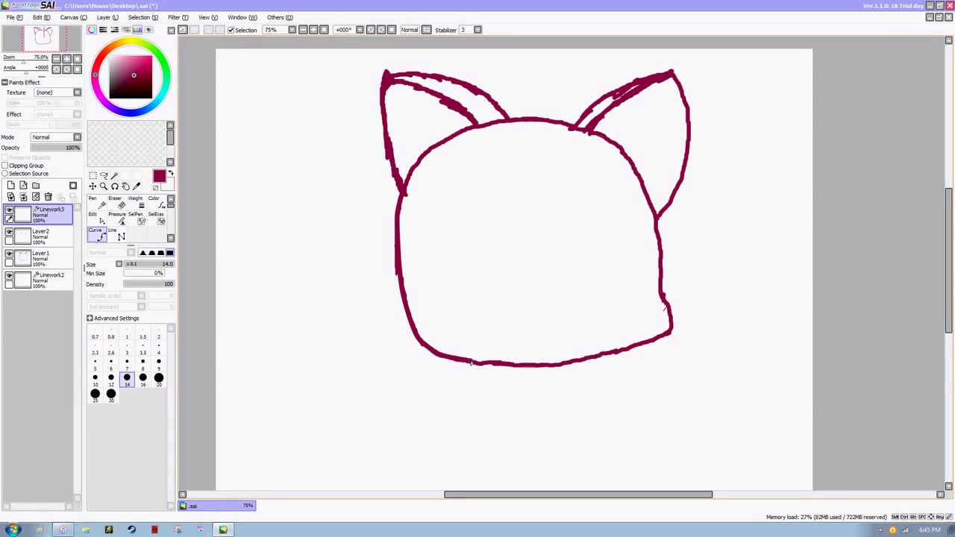
left_click(496, 365)
left_click(554, 367)
left_click(671, 334)
left_click(668, 307)
left_click(63, 530)
left_click(666, 300)
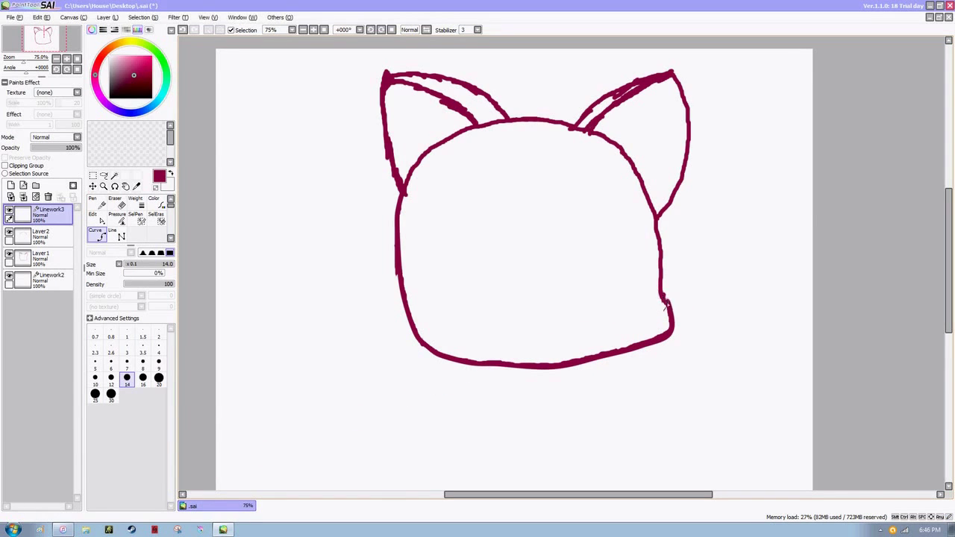
Step: Continue the curve up the right side and over the crown to complete the head outline
left_click(661, 243)
left_click(647, 194)
left_click(626, 153)
left_click(581, 129)
left_click(533, 119)
left_click(486, 125)
left_click(430, 151)
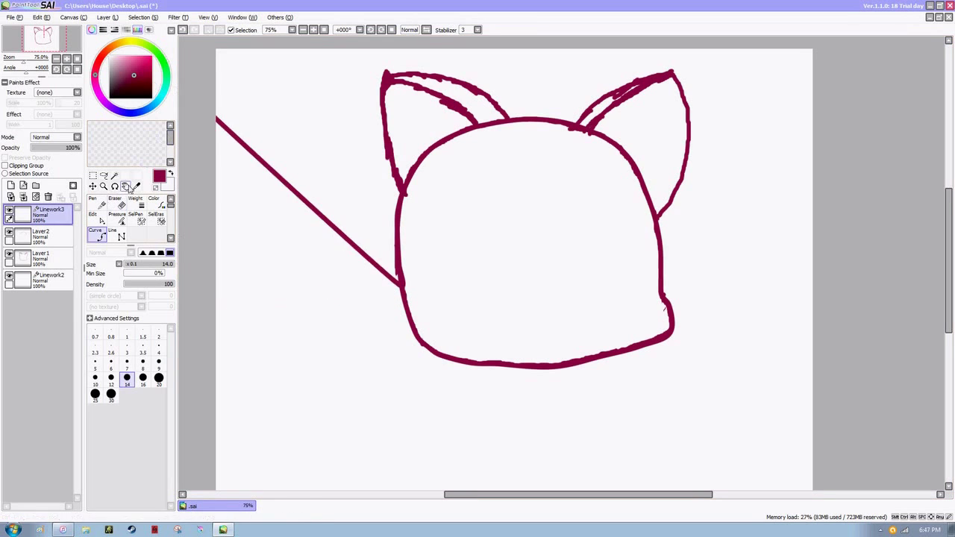
key("space")
Step: Hide Layer2 and Linework2, and compare the inked head without and with the Layer1 sketch
left_click(9, 235)
left_click(9, 258)
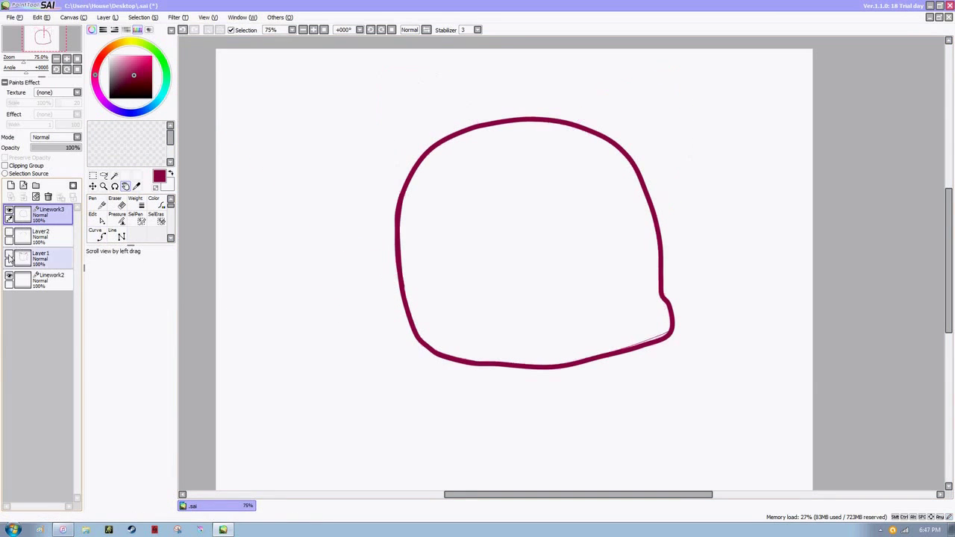
left_click(9, 258)
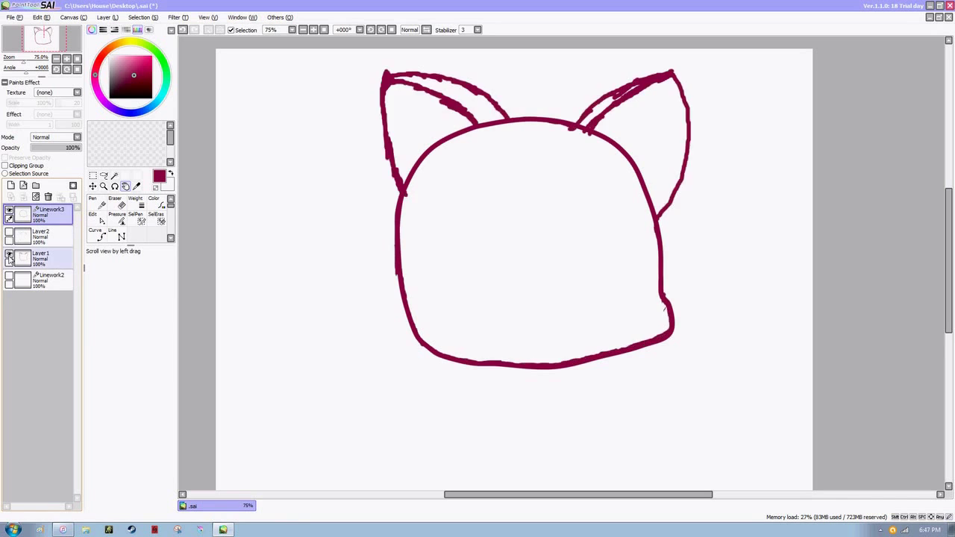
left_click(9, 258)
left_click(9, 258)
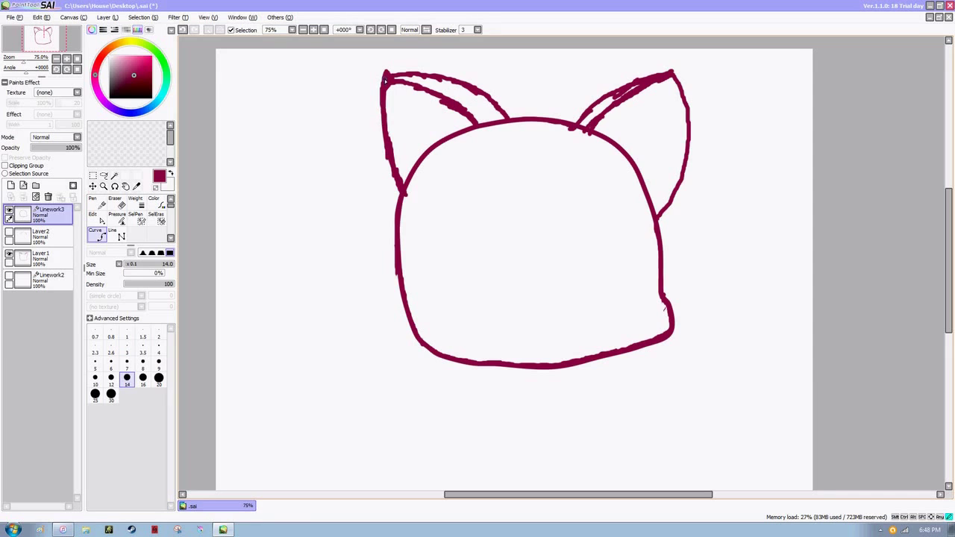
Step: Ink both ears and their inner fold lines on Linework3 with size 14 curves, and hide the Layer1 sketch
left_click(509, 121)
left_click(126, 187)
left_click(96, 232)
left_click(658, 218)
left_click(125, 187)
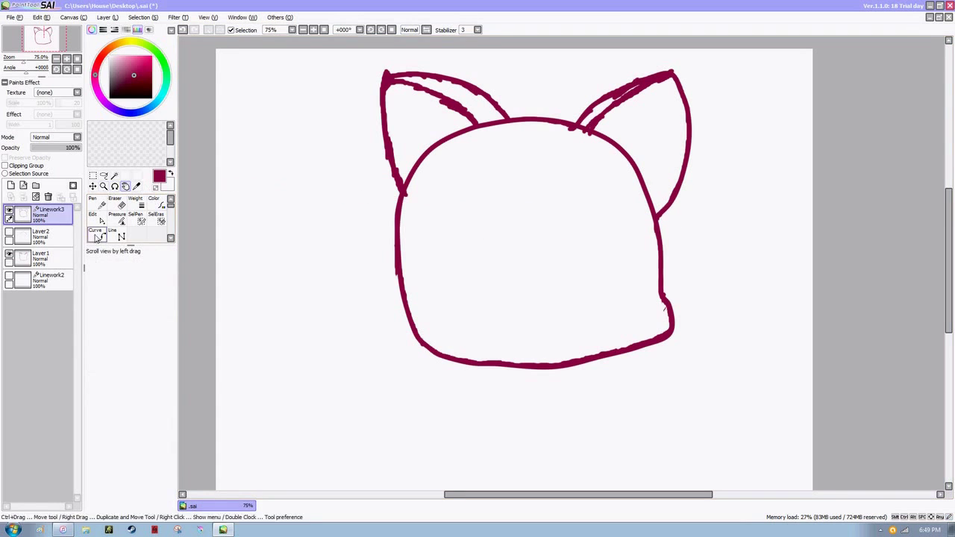
left_click(96, 234)
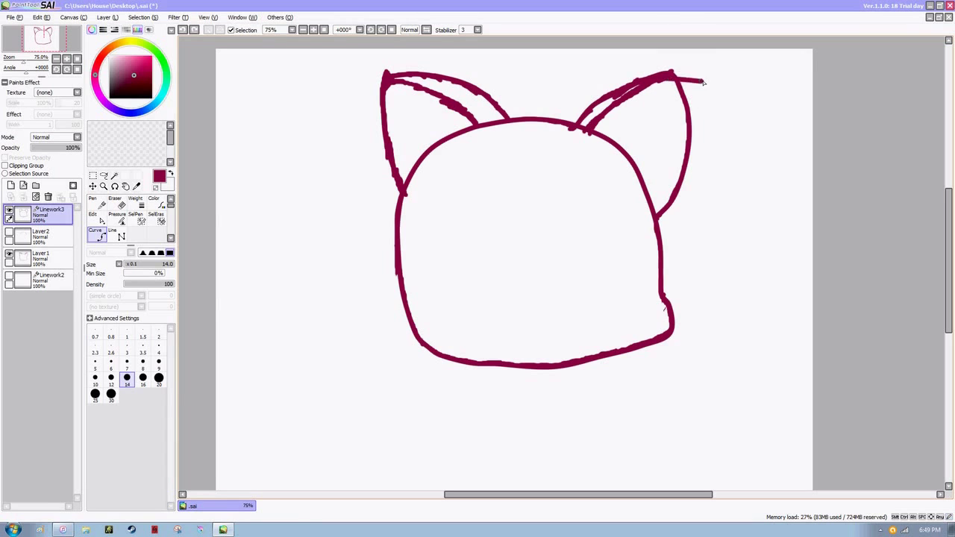
left_click(126, 187)
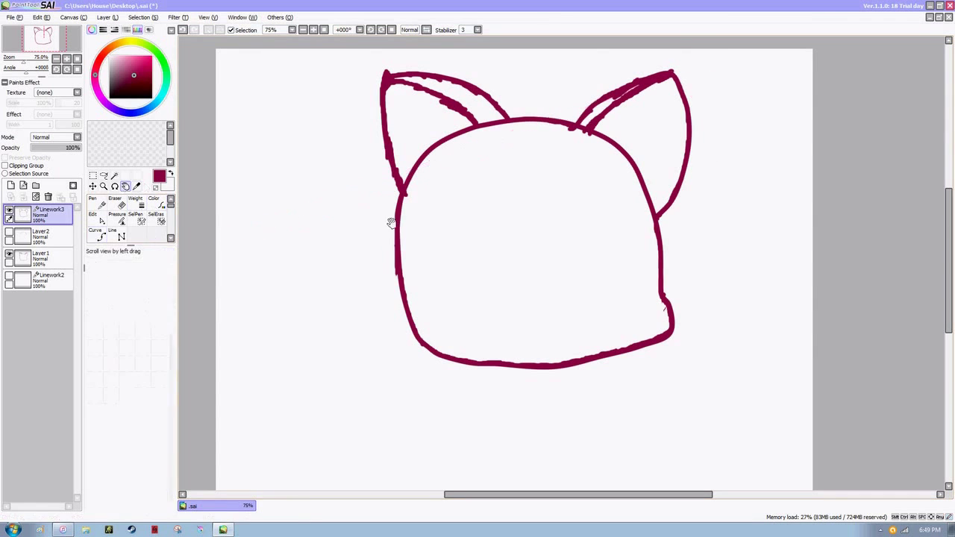
left_click(96, 234)
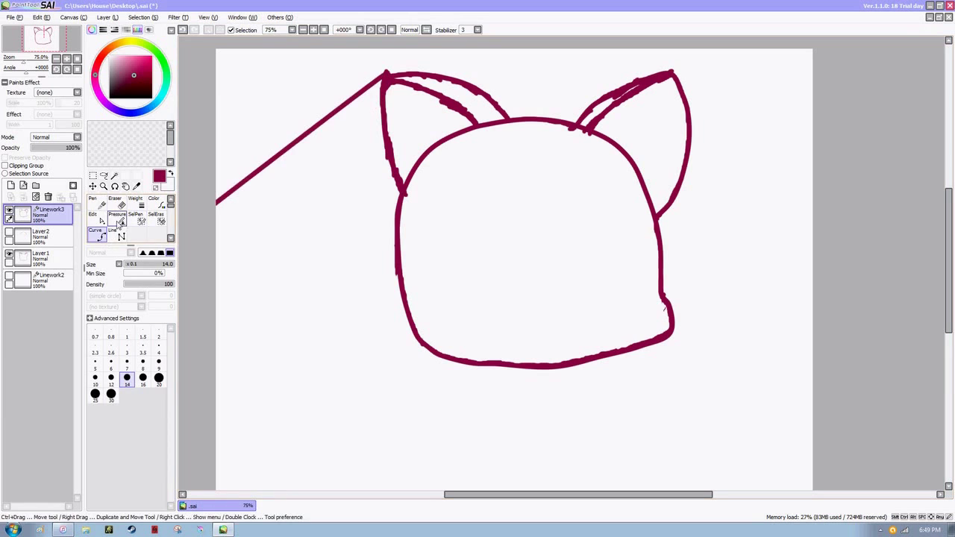
left_click(125, 186)
left_click(9, 255)
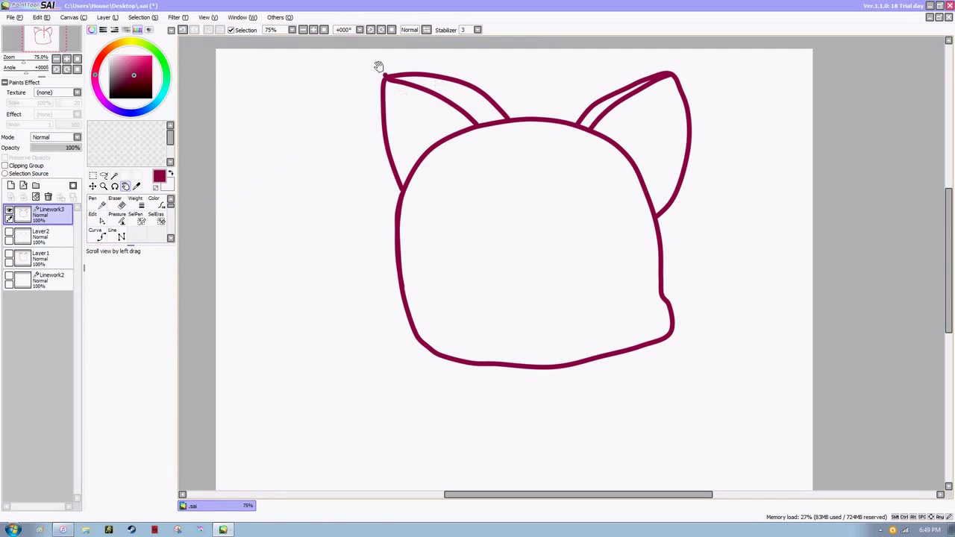
Step: Cover the excess ink at the left ear's tip with a white 12 px Pen on Linework3
left_click(115, 205)
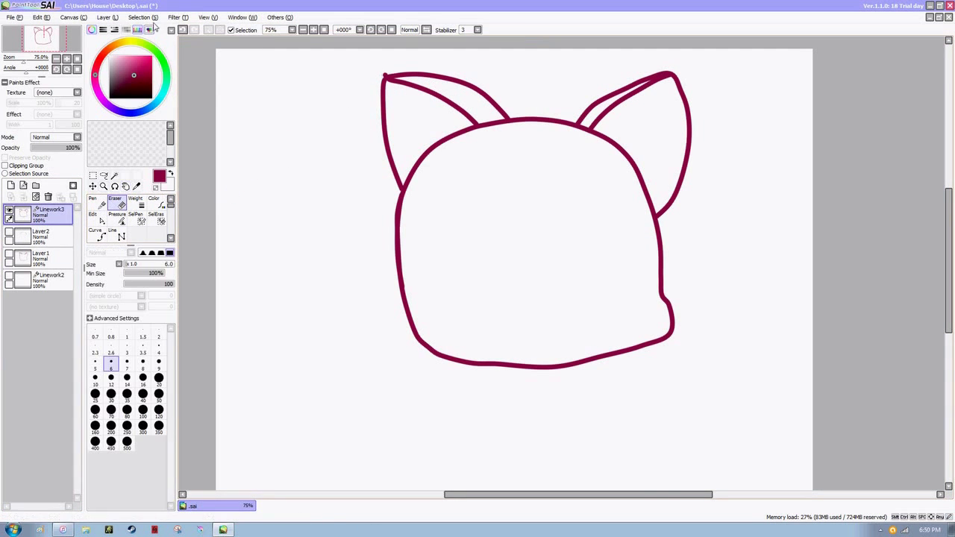
left_click(313, 30)
left_click_drag(237, 280, 325, 468)
left_click_drag(275, 93, 326, 277)
left_click(127, 379)
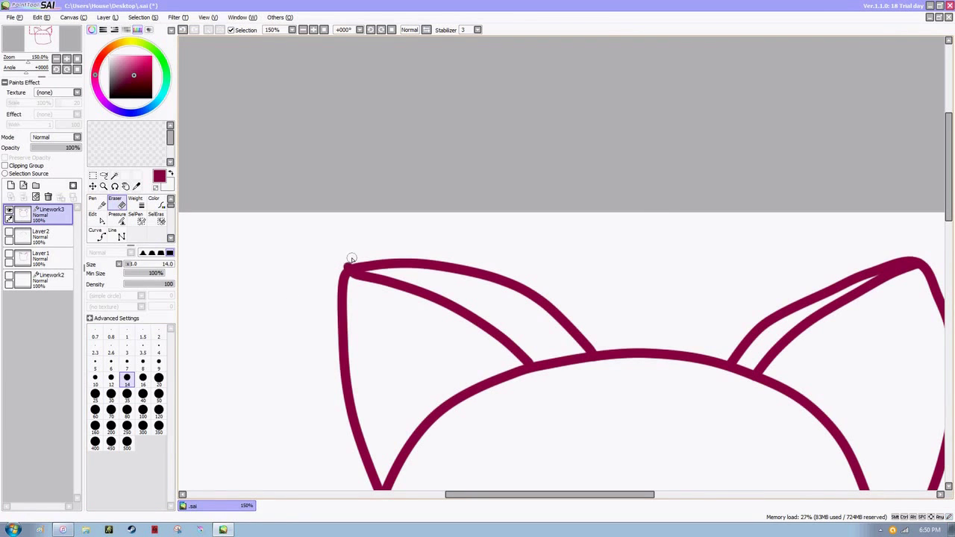
left_click_drag(134, 74, 109, 56)
left_click(97, 203)
left_click_drag(348, 258, 344, 262)
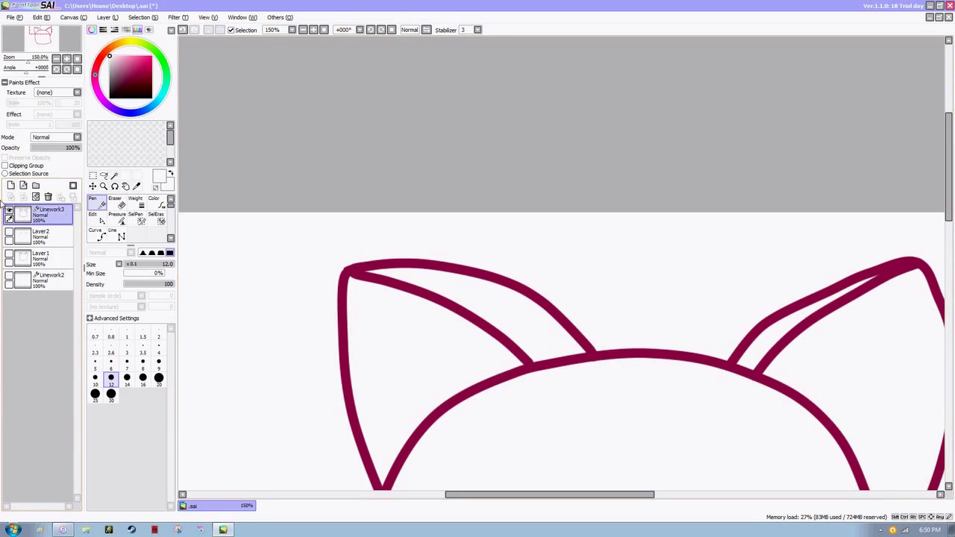
Step: Try to deform the stroke along the head's bottom edge with the linework Edit tool
double_click(303, 29)
left_click_drag(46, 34, 50, 42)
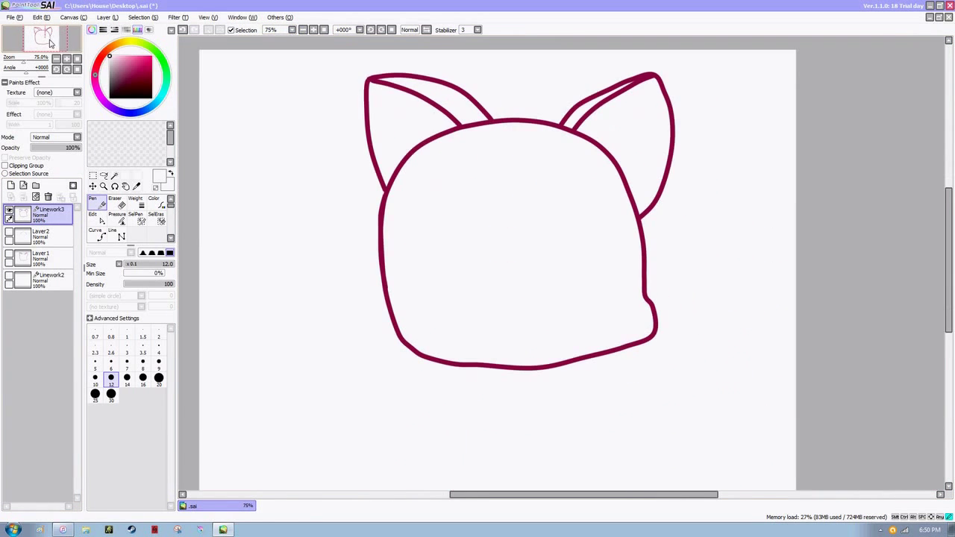
left_click(323, 30)
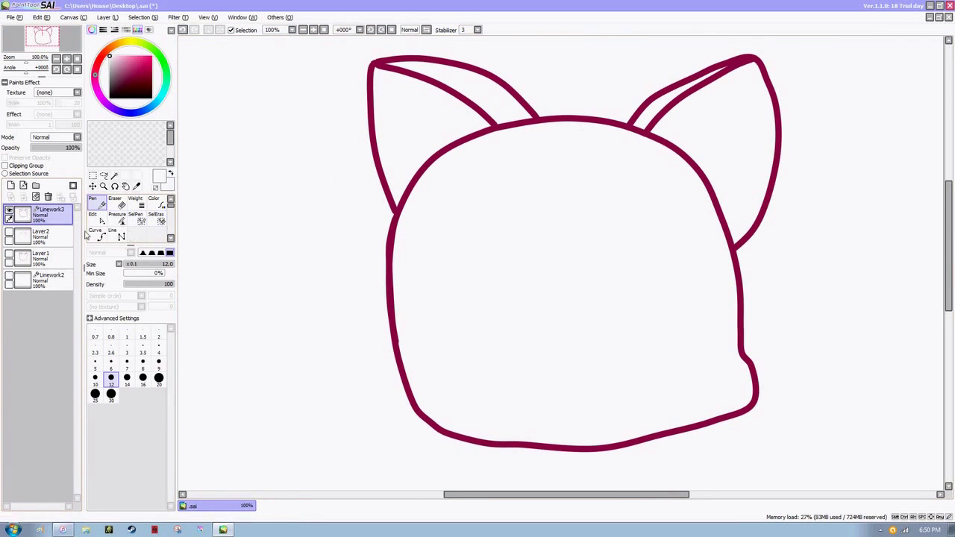
left_click(94, 219)
left_click_drag(522, 448, 538, 458)
left_click(183, 31)
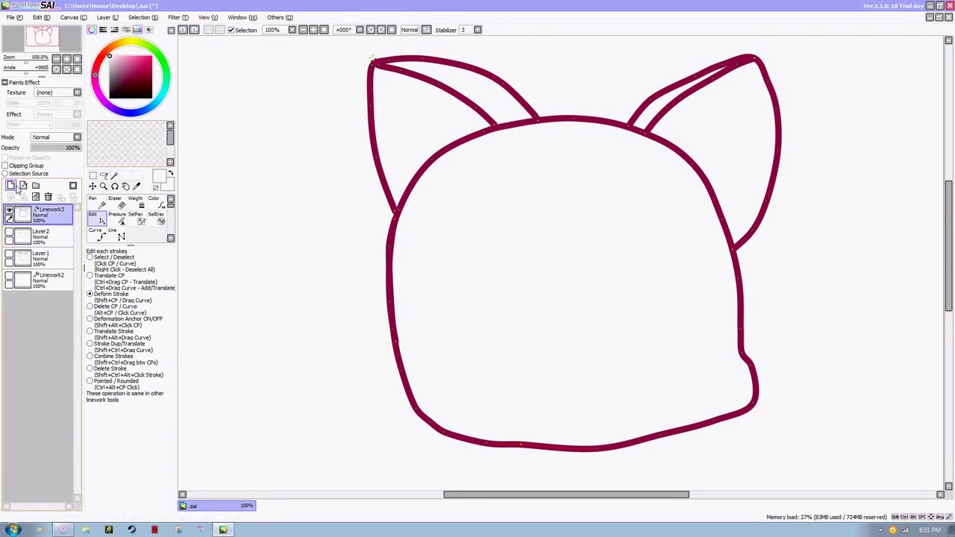
Step: Add a new layer above Linework3, and clean up the left ear's tip on Linework3
left_click(12, 186)
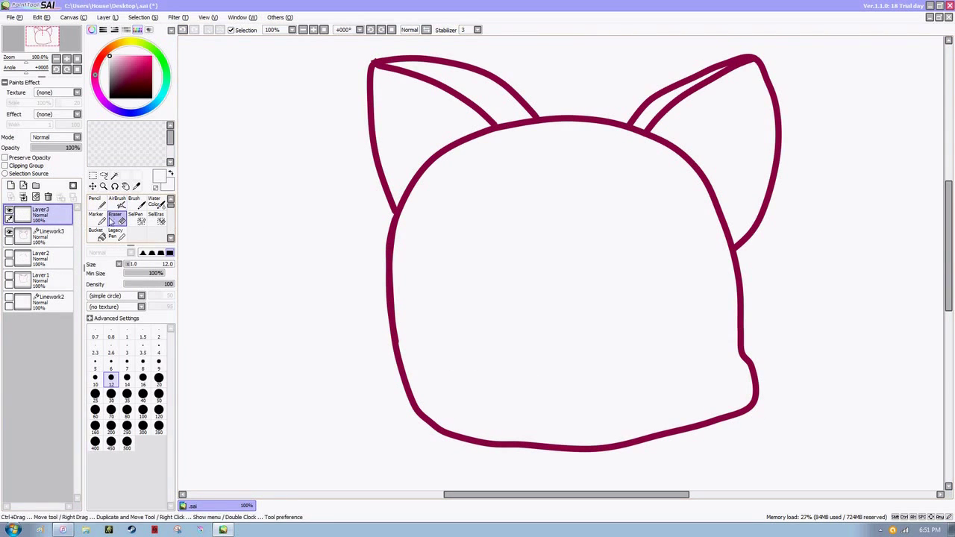
left_click(313, 29)
left_click_drag(44, 34, 39, 30)
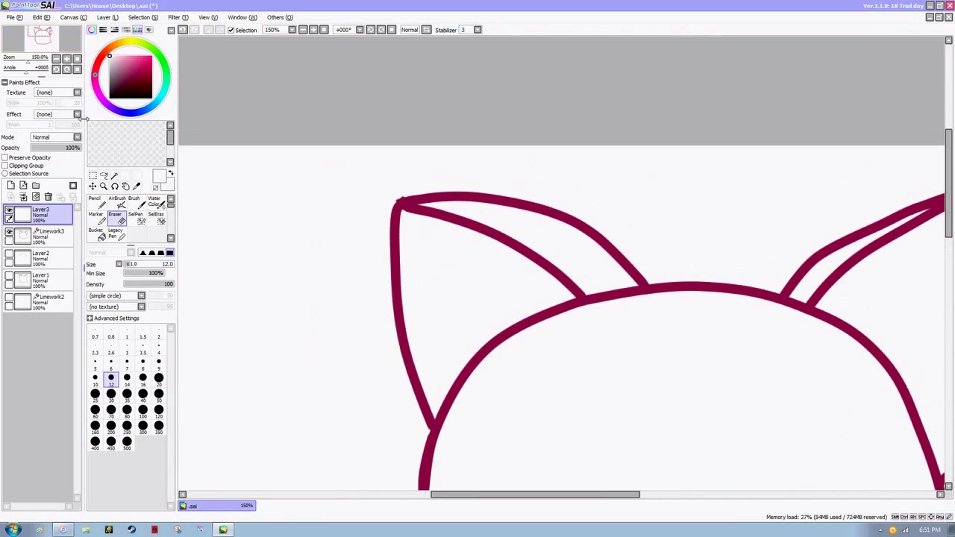
left_click(52, 235)
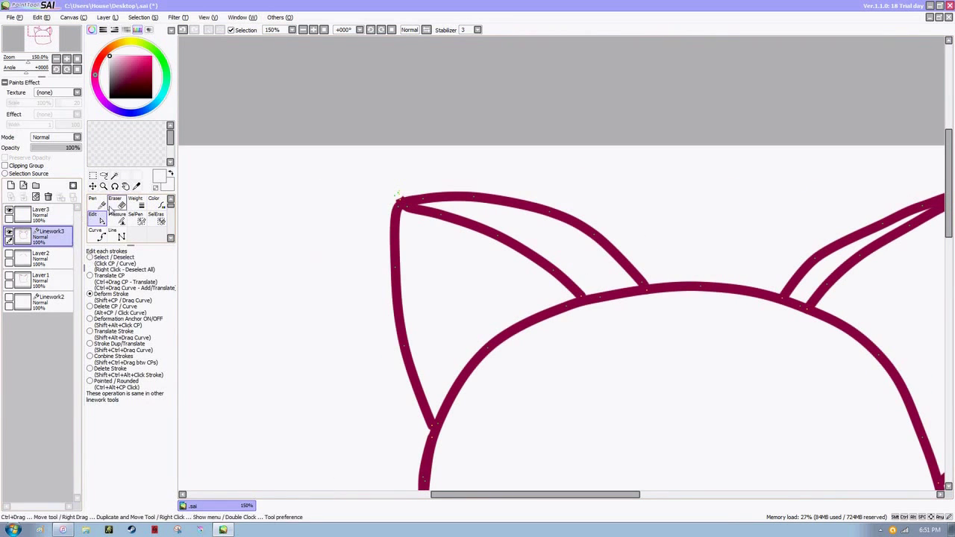
left_click(93, 202)
key("e")
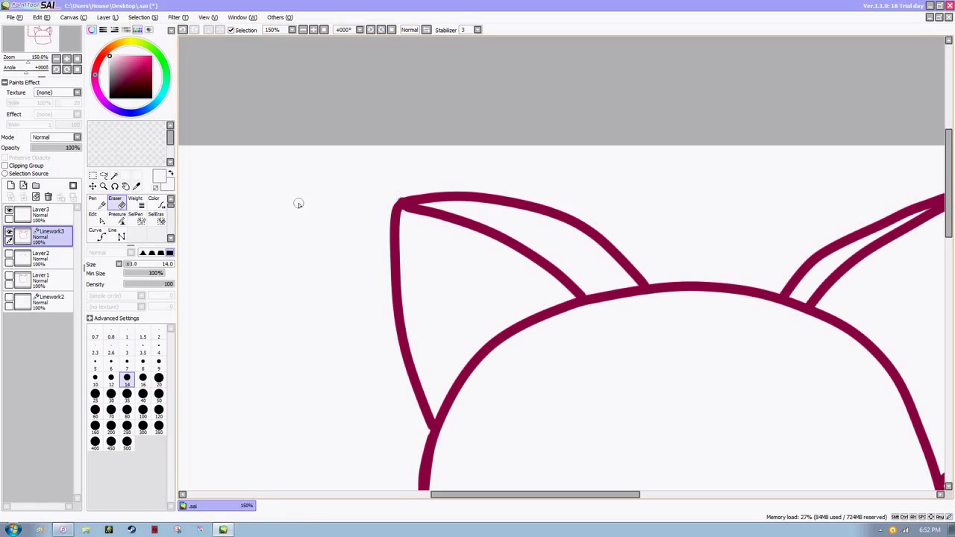
key("n")
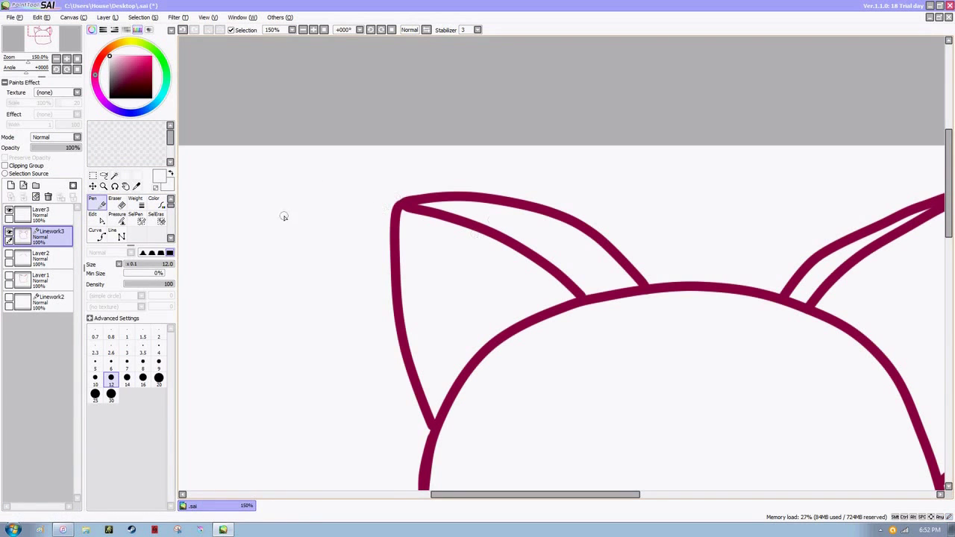
Step: Deform the right ear's strokes, moving the inner fold line's base outward and adjusting the upper edge and tip
left_click(97, 219)
left_click_drag(47, 34, 57, 37)
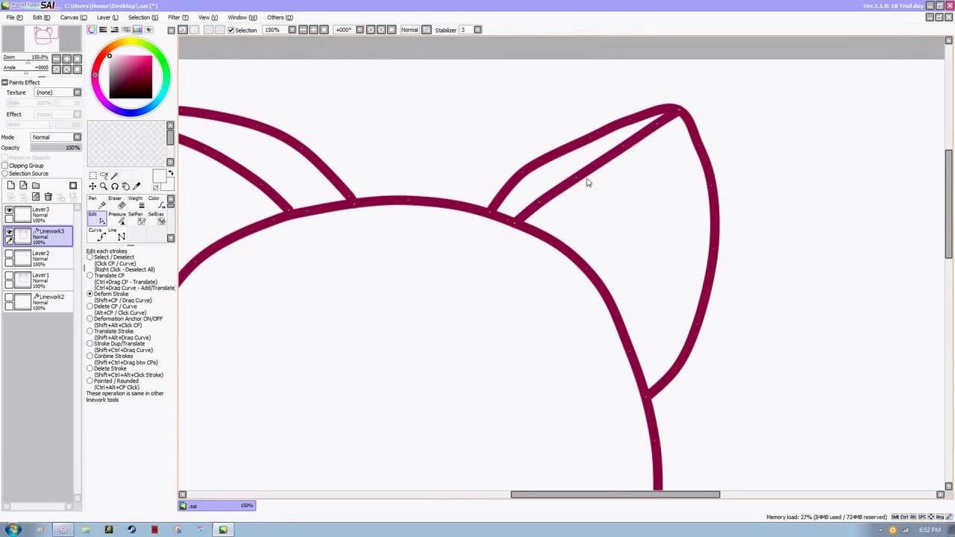
mouse_move(547, 217)
left_mouse_down()
mouse_move(522, 214)
mouse_move(518, 224)
mouse_move(540, 235)
left_mouse_up()
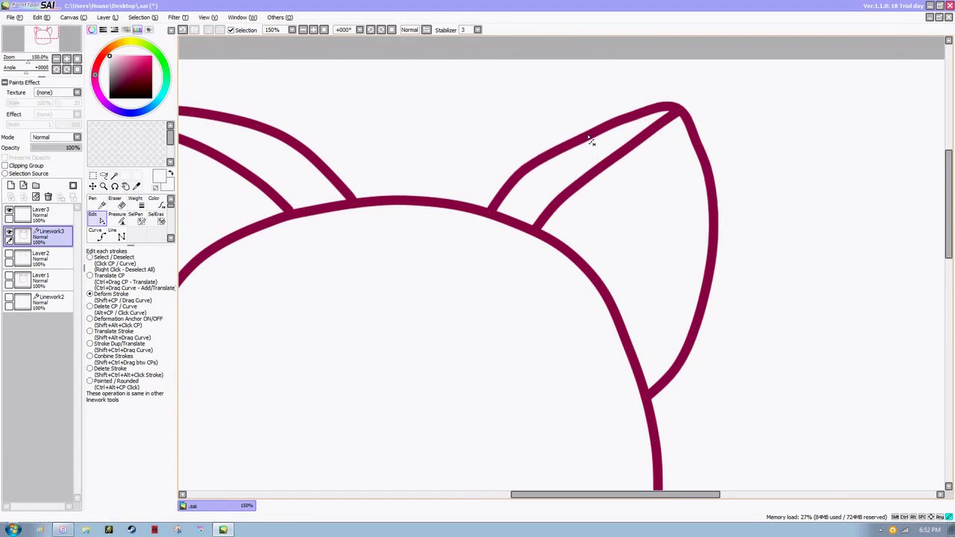
left_click_drag(589, 138, 595, 136)
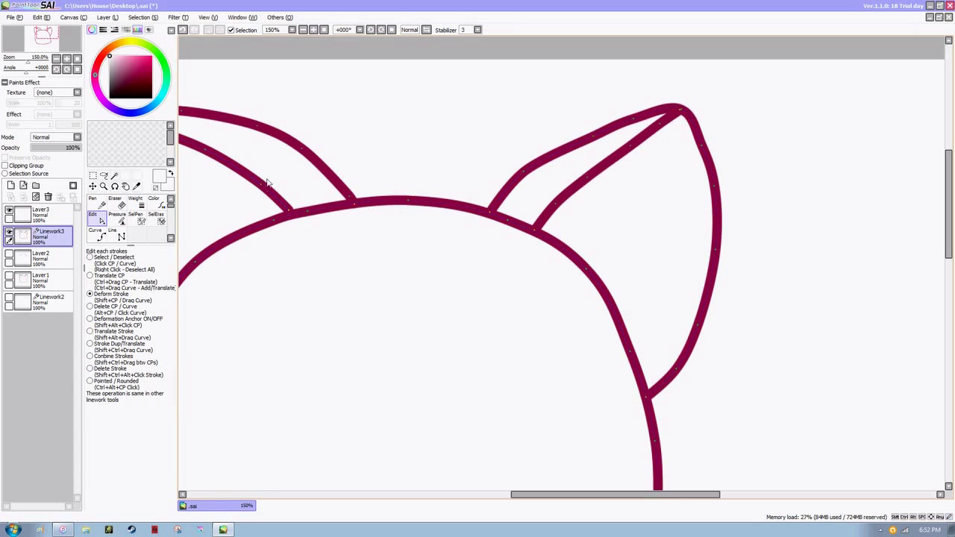
left_click(43, 36)
left_click_drag(42, 34, 40, 34)
left_click(45, 34)
left_click_drag(815, 112, 817, 113)
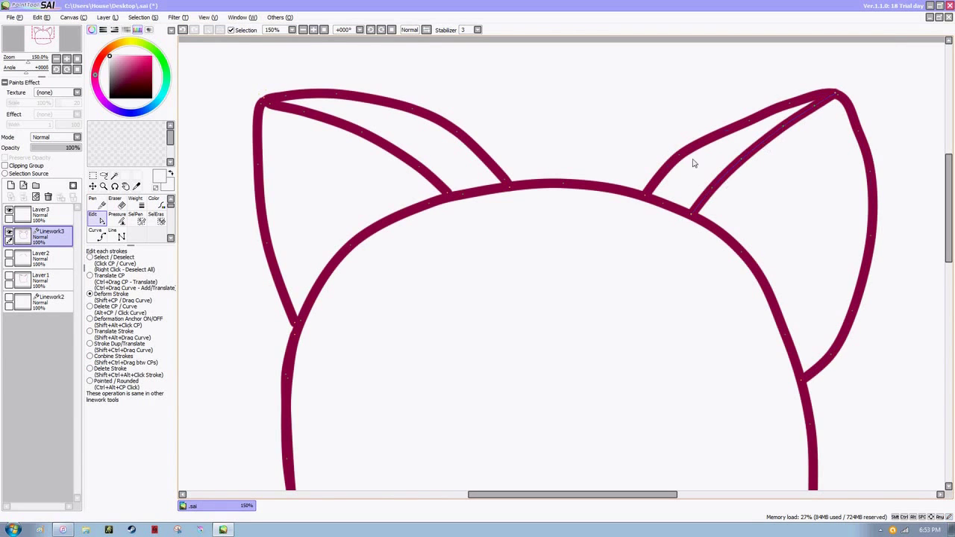
Step: Draw a tall oval outline for the left eye with the Pencil on Layer3
left_click(41, 213)
left_click(303, 30)
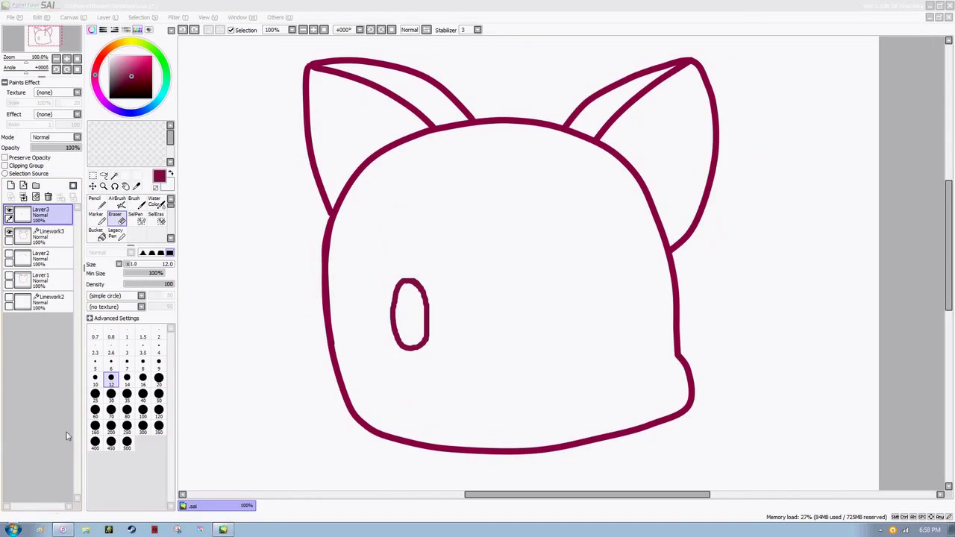
left_click(95, 201)
mouse_move(621, 297)
left_mouse_down()
mouse_move(584, 305)
mouse_move(597, 348)
mouse_move(618, 321)
mouse_move(617, 297)
left_mouse_up()
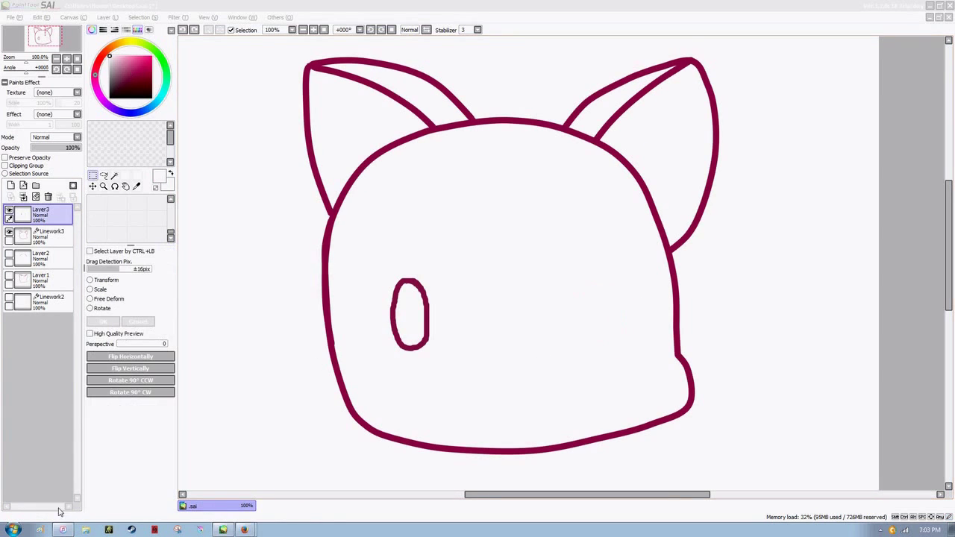
Step: Try to place a copy of the left eye outline on the face's right side using Transform
left_click(378, 271)
left_click_drag(380, 273, 400, 338)
left_click(183, 30)
left_click_drag(369, 267, 446, 364)
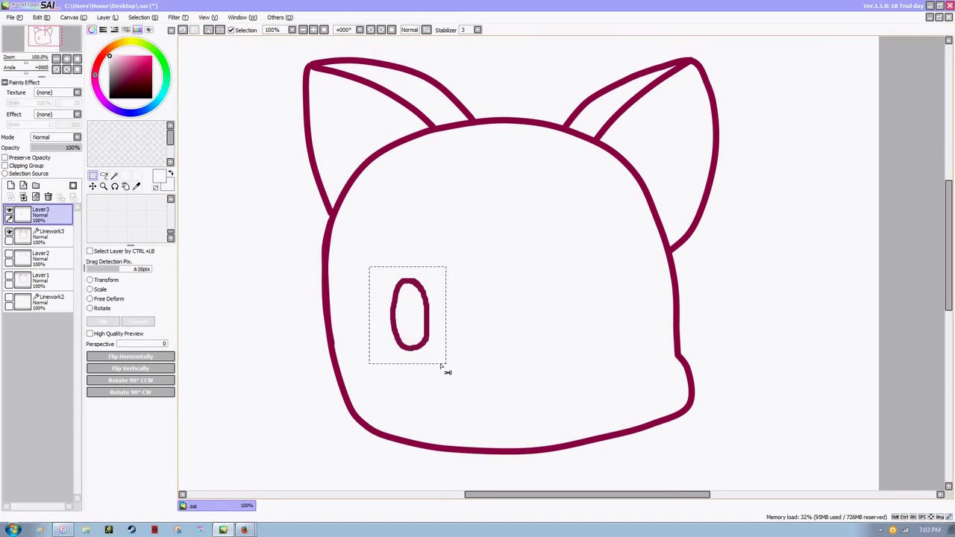
key("ctrl+t")
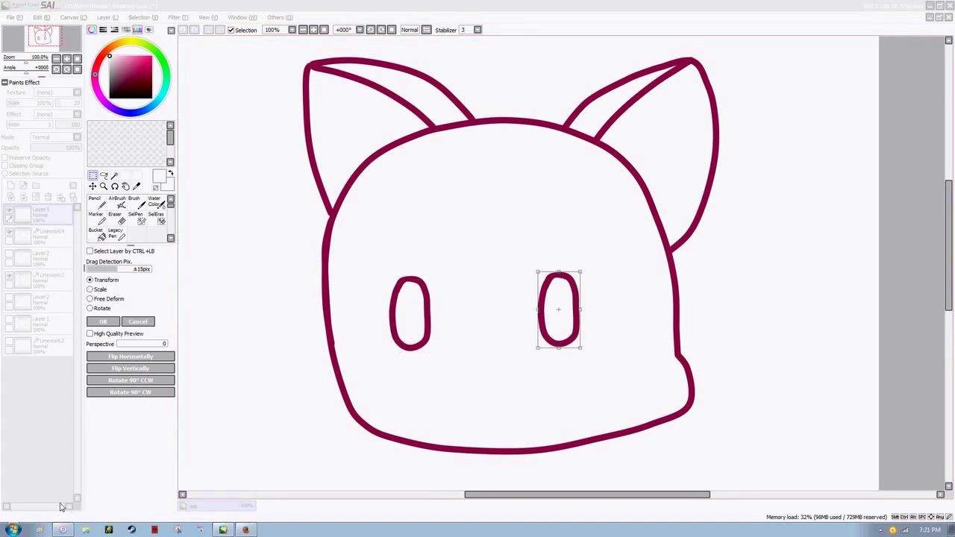
left_click_drag(565, 329, 604, 319)
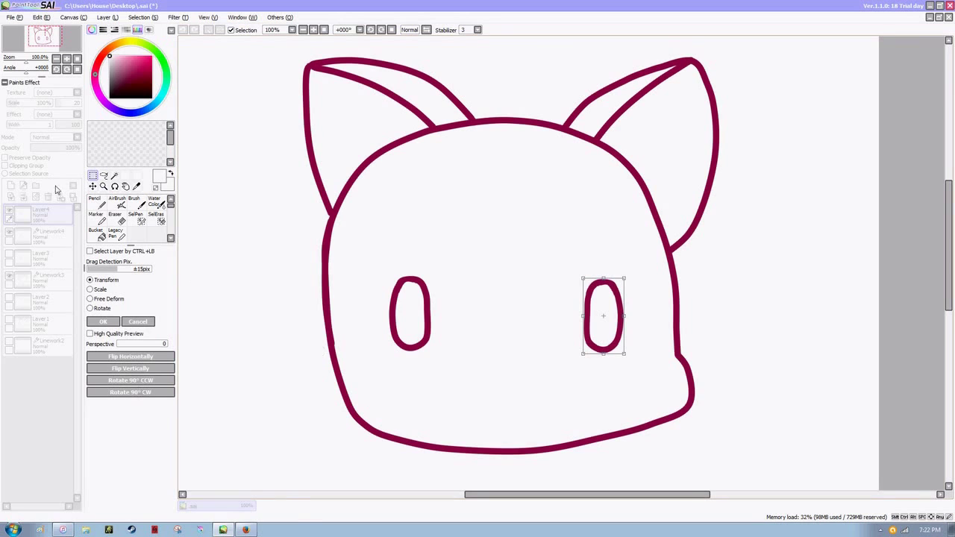
left_click(103, 321)
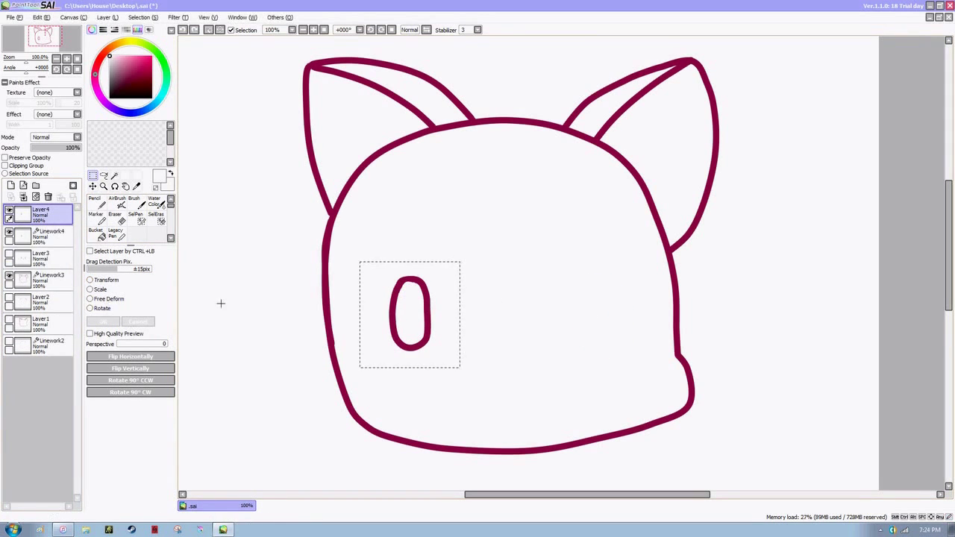
Step: Move the left eye's copy on Layer4 to the face's right side, and add a new layer above it for the Pencil
key("ctrl+t")
left_click_drag(399, 351, 603, 318)
left_click(104, 321)
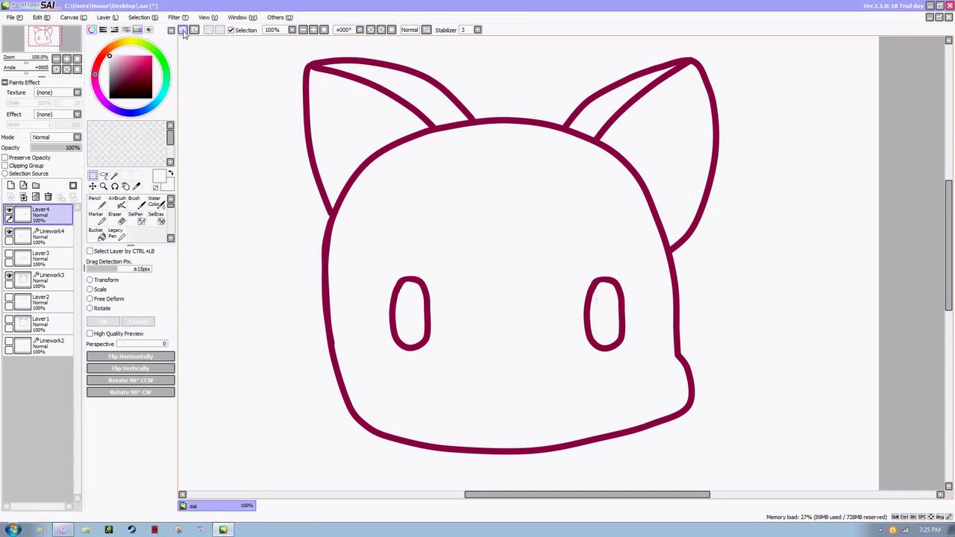
left_click(11, 185)
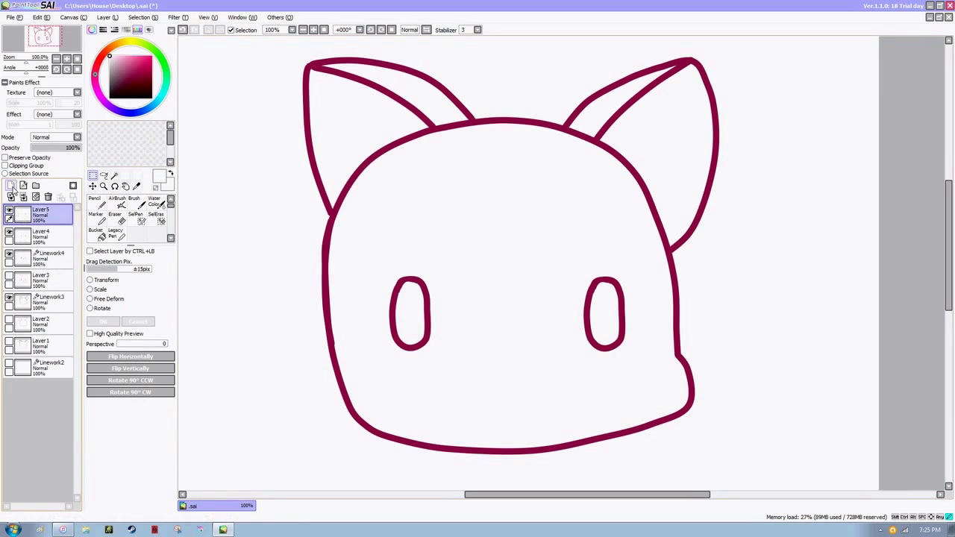
left_click(95, 204)
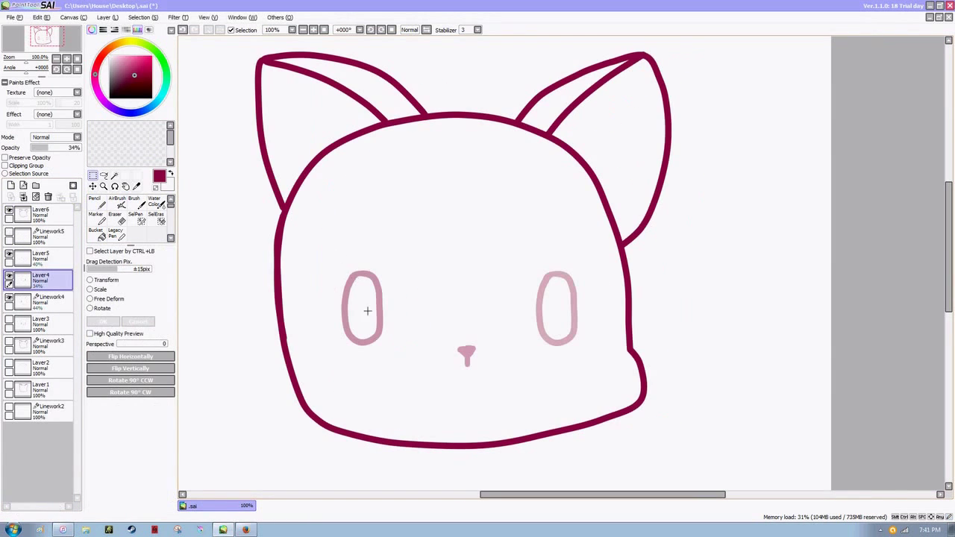
Step: Try to copy the left eye area onto a new layer above Layer6, and discard that layer and the selection
left_click_drag(325, 253, 399, 353)
left_click(40, 213)
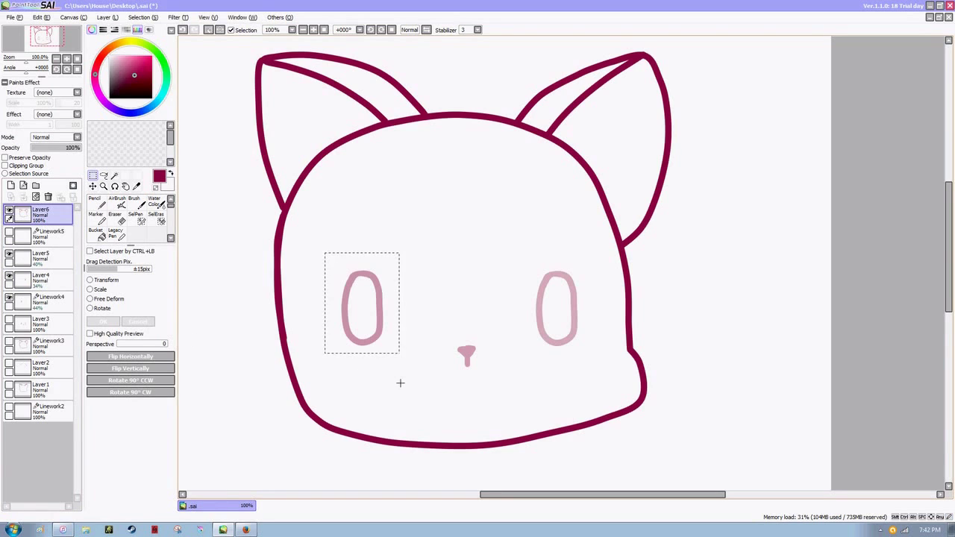
left_click(23, 186)
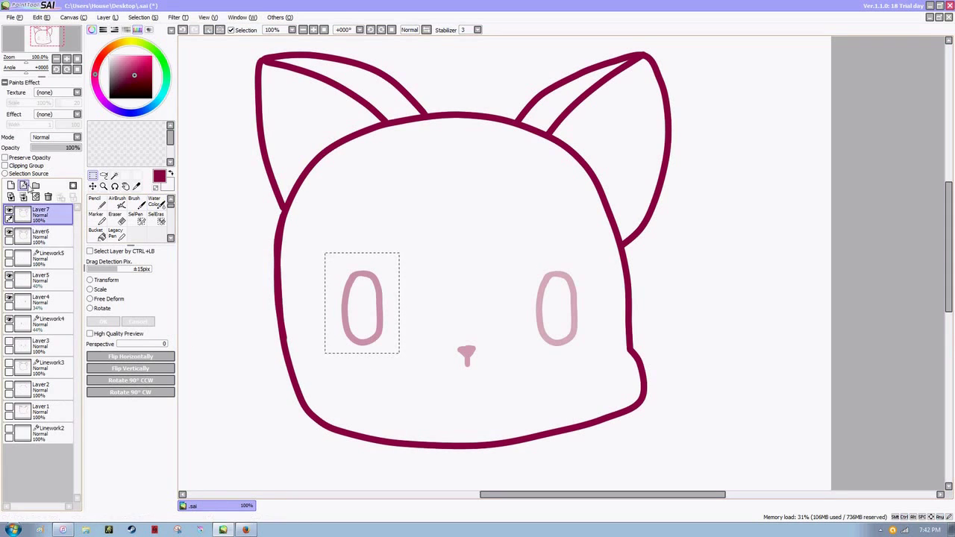
left_click(48, 196)
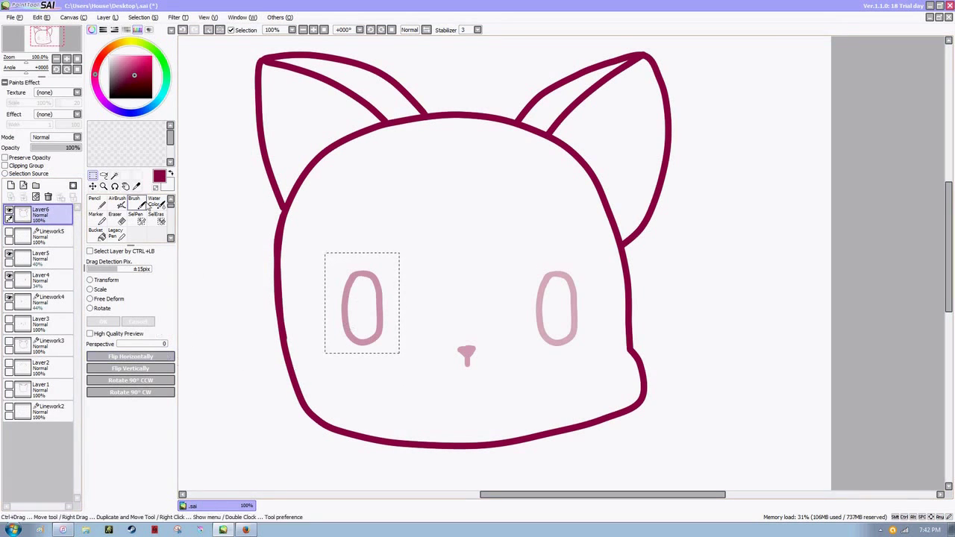
key("ctrl+d")
Step: Delete Linework5 and hide Linework4
left_click(39, 238)
left_click(48, 196)
left_click(41, 216)
left_click(9, 278)
left_click(9, 279)
Step: Copy the right eye from Layer4, paste it above Layer6, and leave only the head and the pasted eye visible
left_click_drag(582, 360, 582, 360)
left_click(41, 258)
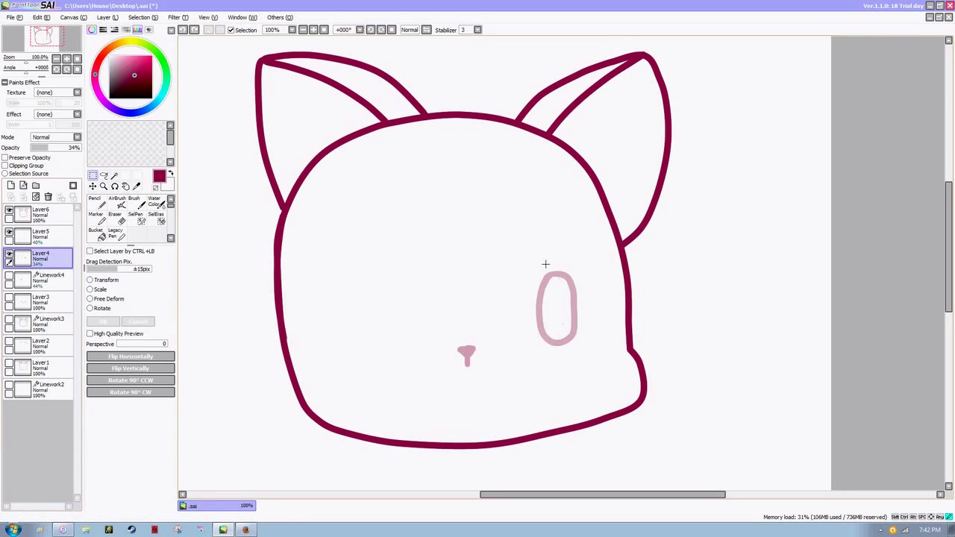
left_click(9, 214)
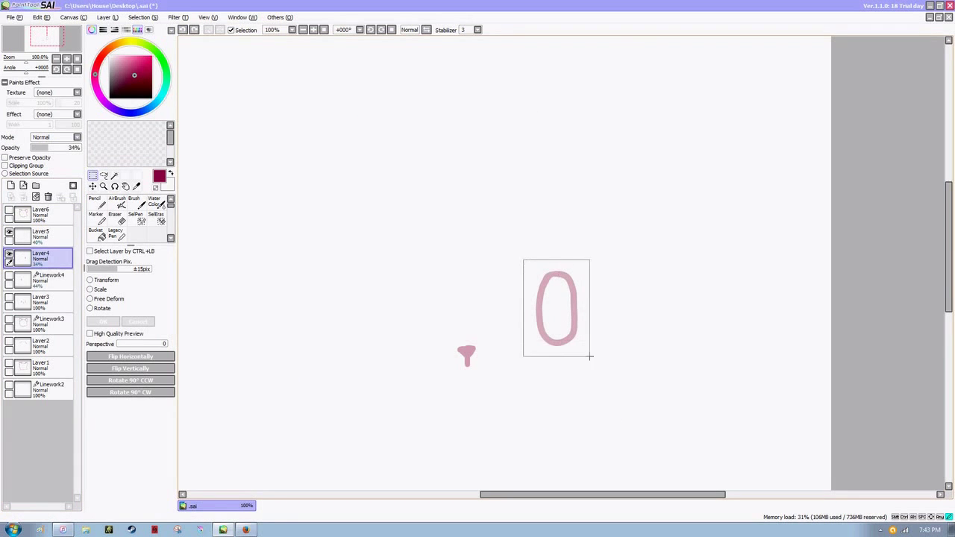
left_click(41, 214)
left_click(9, 254)
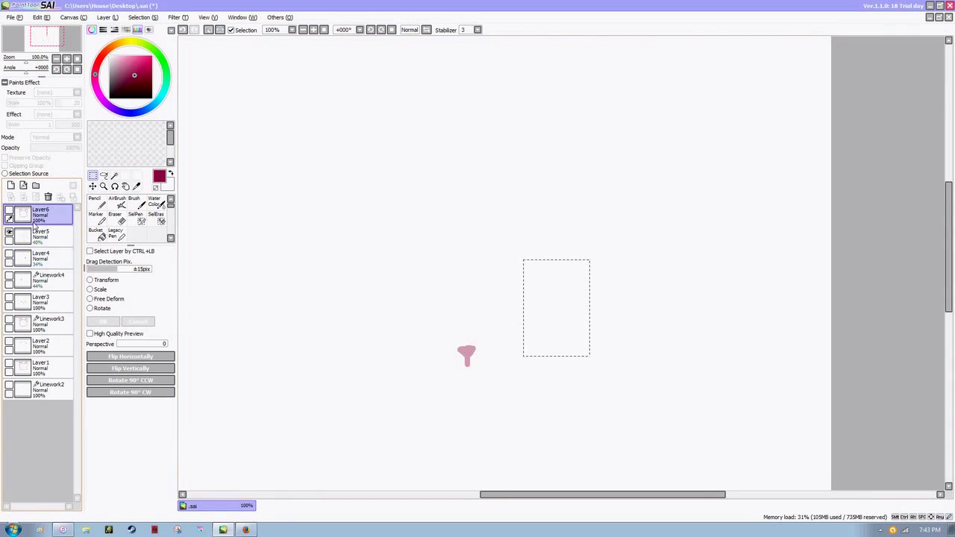
left_click(9, 232)
left_click(9, 211)
key("ctrl+v")
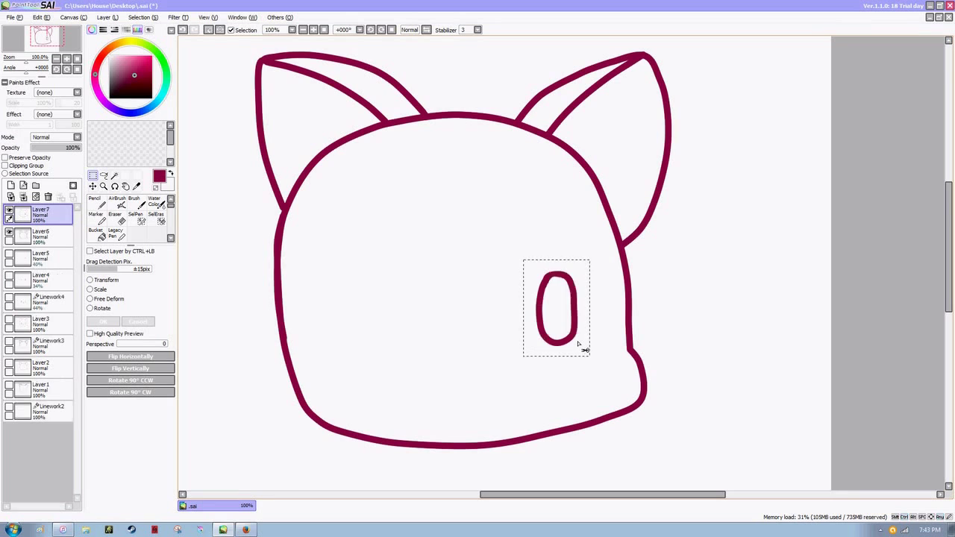
Step: Merge the pasted right eye into the head outline on Layer6
left_click(42, 240)
left_click(23, 217)
left_click(48, 197)
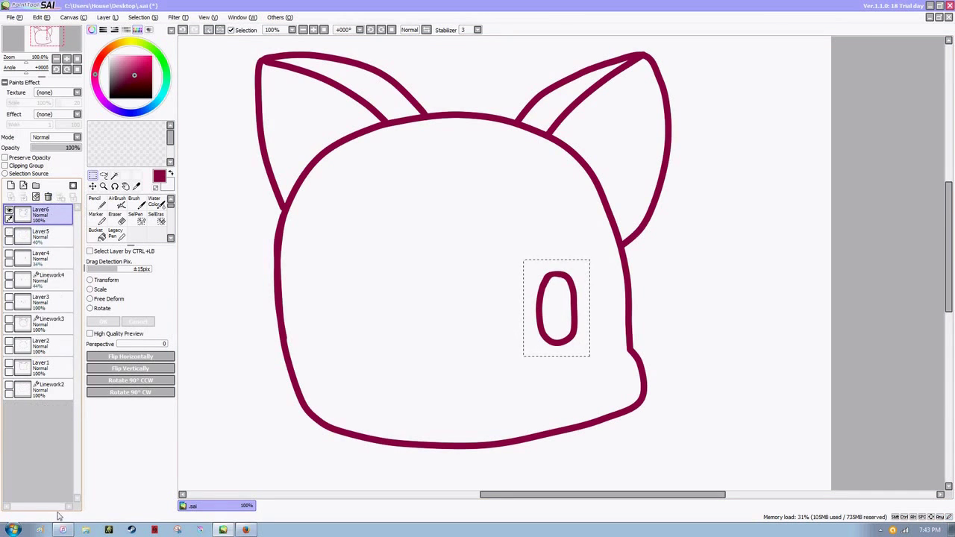
left_click(62, 530)
left_click(37, 349)
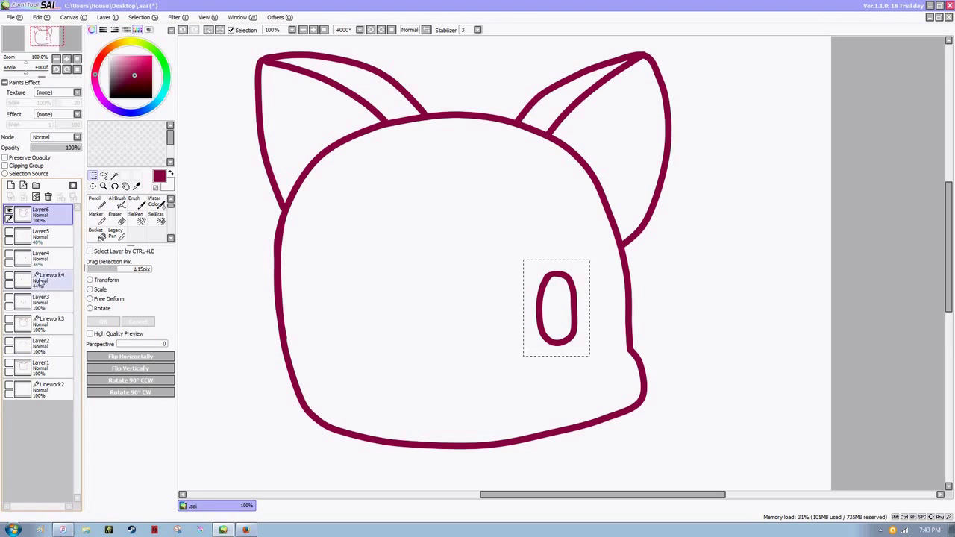
Step: Copy the left eye from Linework4, paste it above Layer6, and hide Linework4
left_click(11, 280)
left_click(41, 280)
left_click_drag(339, 253, 390, 359)
key("ctrl+c")
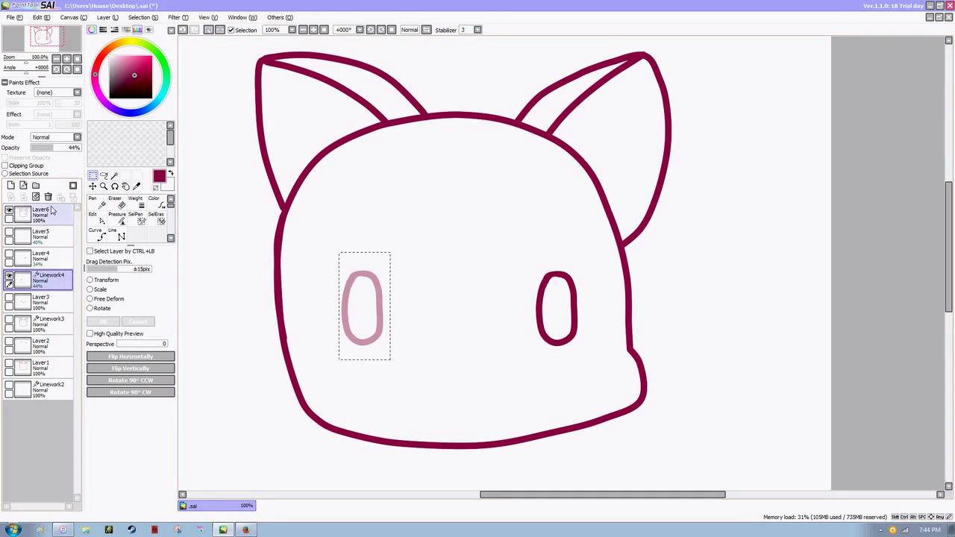
left_click(51, 214)
key("ctrl+v")
scroll(371, 320, "down", 4)
scroll(311, 317, "up", 4)
left_click(9, 299)
left_click_drag(547, 495, 587, 495)
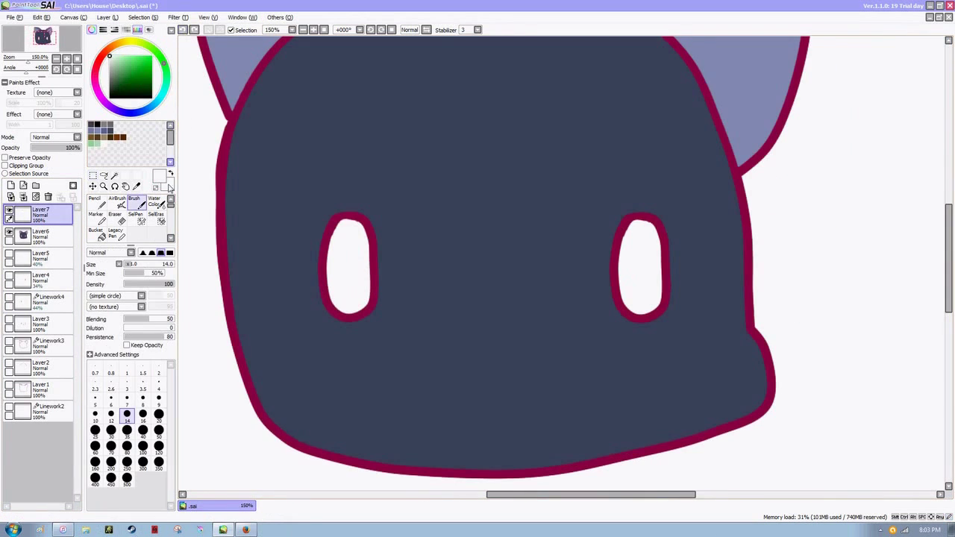
Step: Fill both eyes with light green on Layer7 using the size 14 Brush
left_click(94, 143)
mouse_move(351, 238)
left_mouse_down()
mouse_move(337, 281)
mouse_move(359, 273)
mouse_move(339, 298)
mouse_move(333, 273)
mouse_move(348, 264)
mouse_move(331, 258)
mouse_move(341, 228)
mouse_move(362, 231)
mouse_move(366, 303)
mouse_move(351, 308)
mouse_move(361, 275)
mouse_move(354, 240)
left_mouse_up()
mouse_move(639, 294)
left_mouse_down()
mouse_move(637, 252)
mouse_move(631, 308)
mouse_move(623, 233)
mouse_move(651, 226)
mouse_move(655, 308)
mouse_move(646, 270)
mouse_move(633, 264)
left_mouse_up()
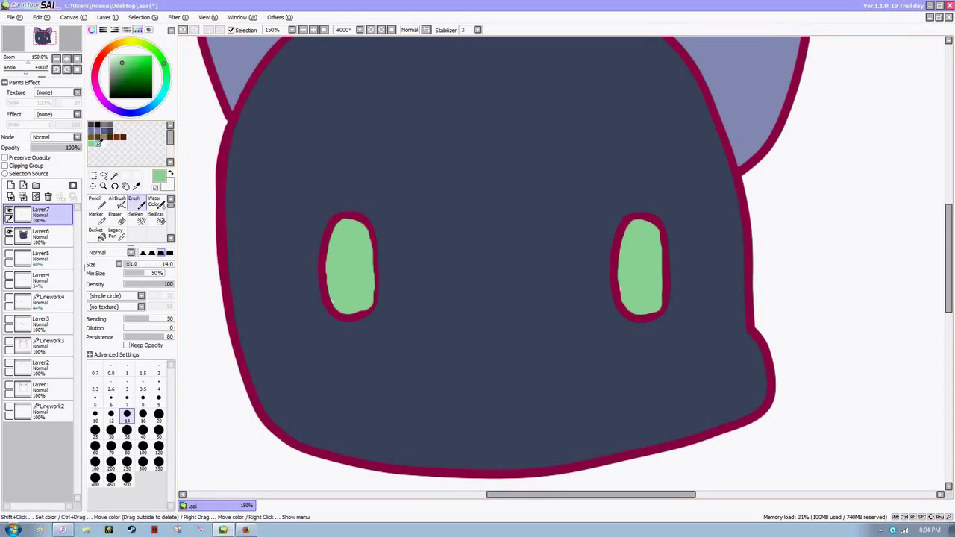
Step: Paint pale highlights and a bright green centre in the left eye with the Brush at size 7, storing the bright green as a swatch
left_click(127, 397)
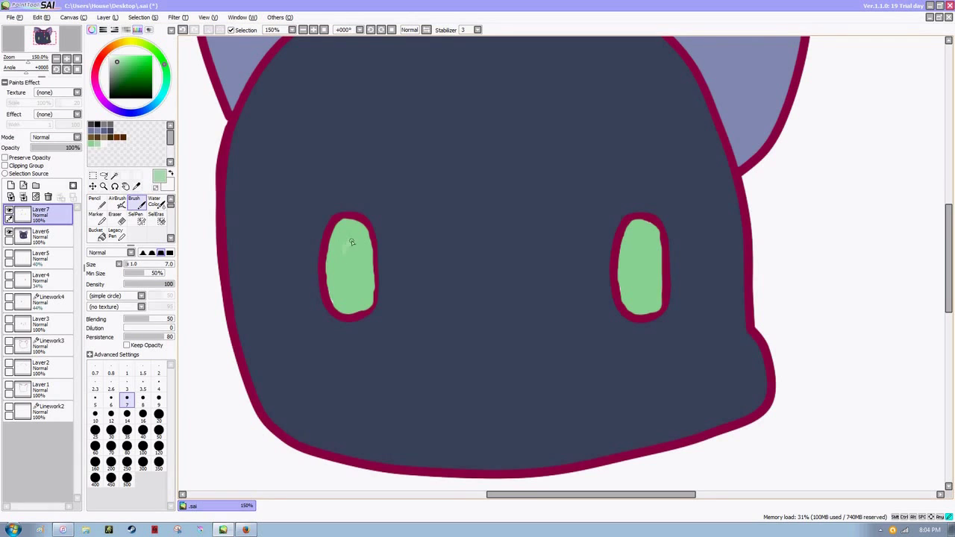
left_click_drag(347, 248, 354, 241)
left_click(104, 143)
mouse_move(352, 292)
left_mouse_down()
mouse_move(356, 284)
mouse_move(359, 293)
left_mouse_up()
key("x")
right_click(112, 144)
left_click(131, 165)
Step: Paint matching pale upper and lower highlights and a bright green centre in the right eye
left_click(96, 143)
left_click_drag(639, 256, 642, 250)
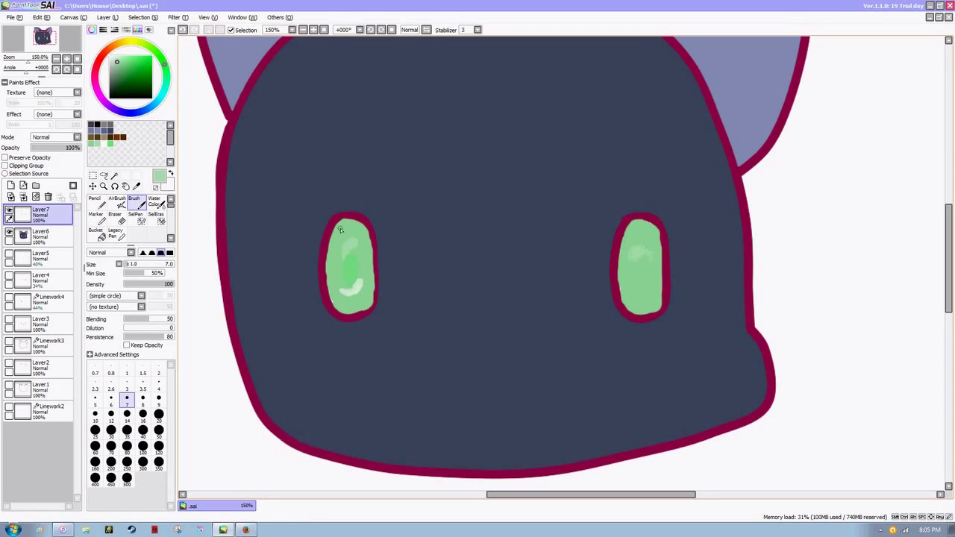
left_click(104, 143)
left_click(110, 143)
left_click_drag(644, 267, 647, 266)
Step: Paint a small lavender triangular nose, add a thin stem with the Brush at size 4, and undo the mouth curve
left_click(97, 125)
left_click(110, 124)
left_click(97, 131)
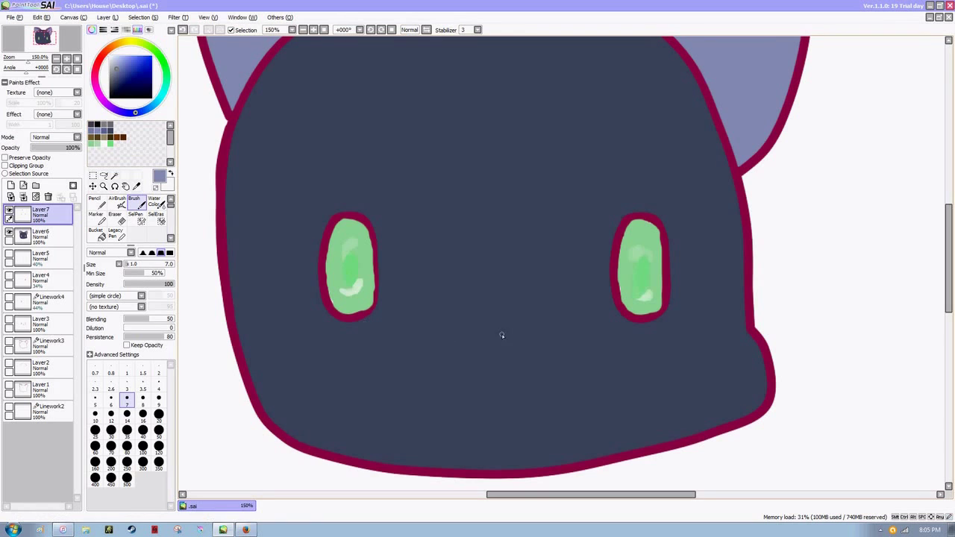
left_click_drag(498, 320, 505, 327)
left_click(158, 384)
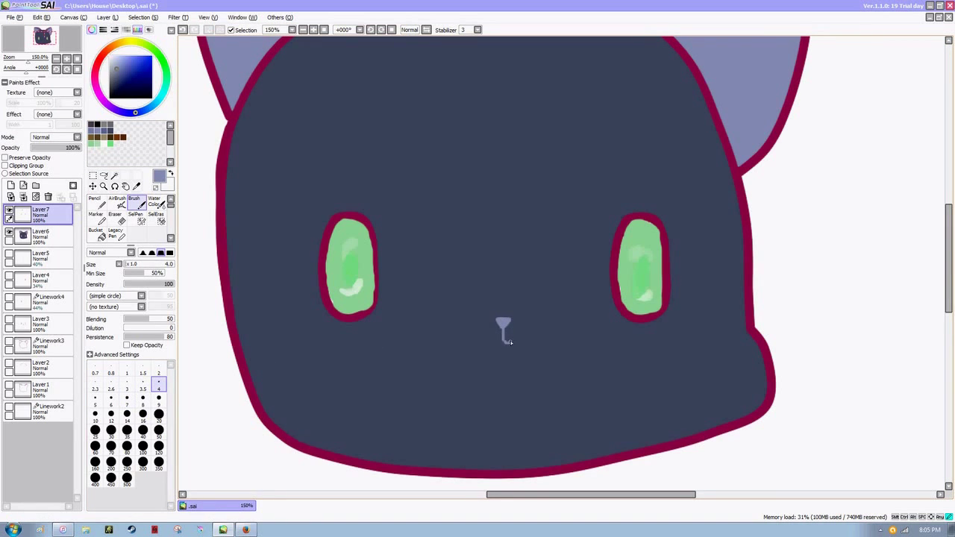
key("ctrl+z")
Step: Paint a dark slate patch at the base of the right ear's fold, using the colour sampled from the left ear's patch
scroll(923, 264, "up", 2)
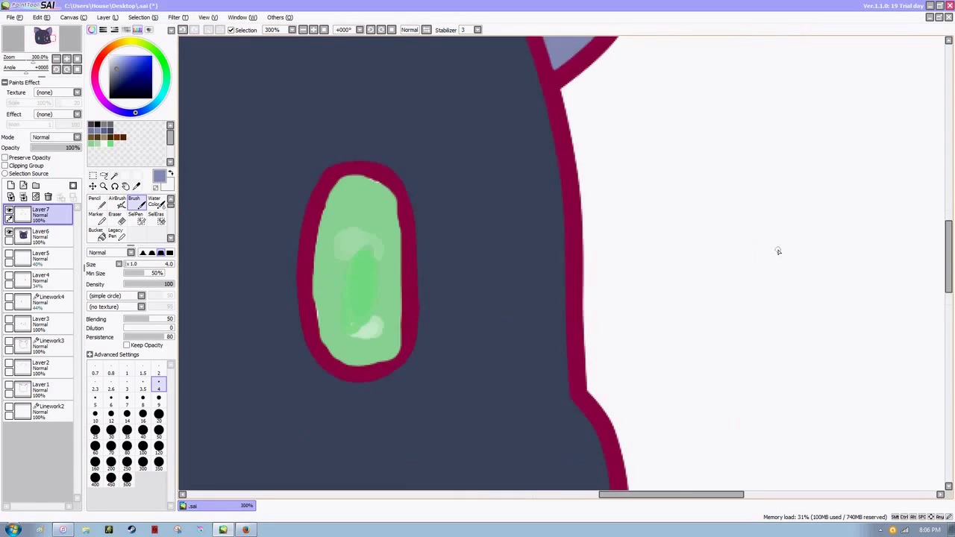
scroll(779, 252, "down", 4)
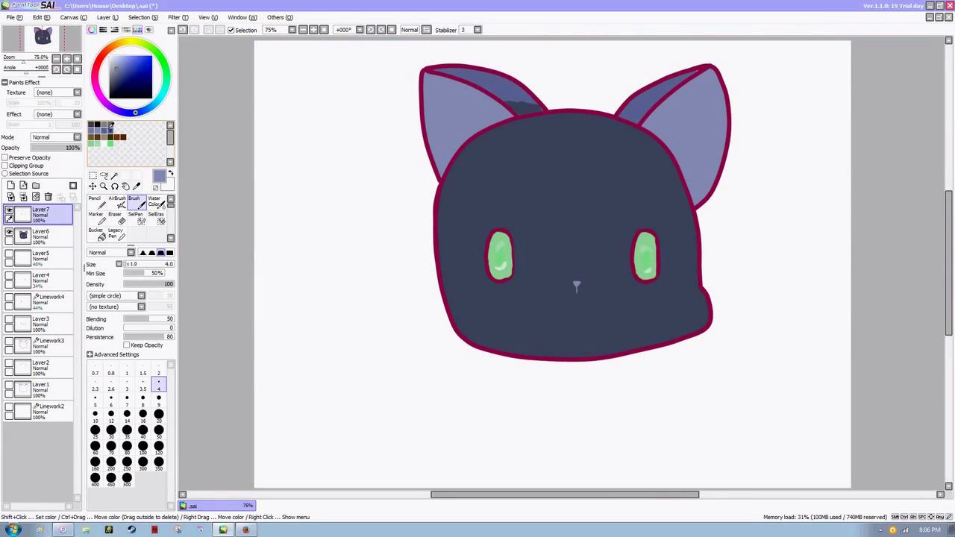
scroll(627, 82, "up", 4)
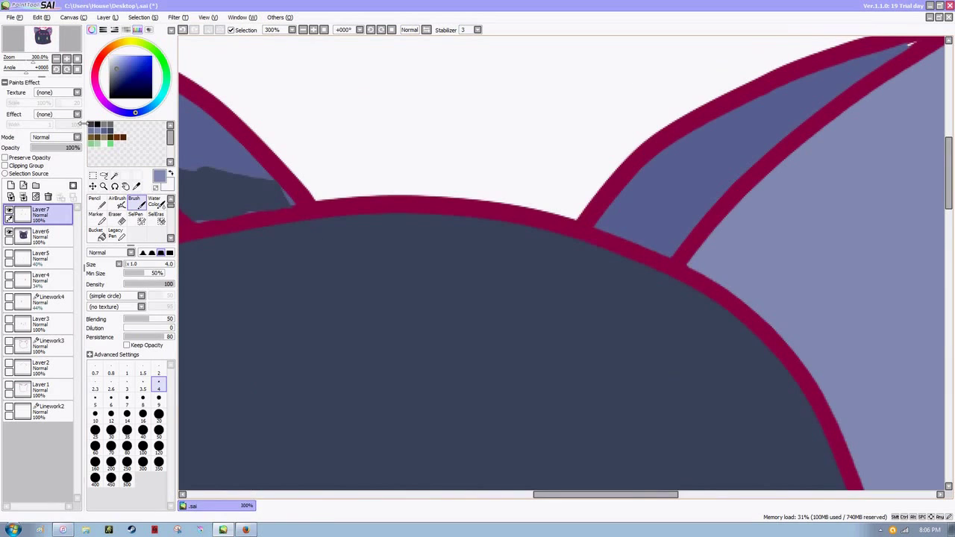
left_click(239, 193, "alt")
mouse_move(620, 216)
left_mouse_down()
mouse_move(694, 198)
mouse_move(695, 207)
mouse_move(643, 230)
mouse_move(622, 227)
mouse_move(684, 222)
mouse_move(674, 241)
mouse_move(699, 204)
left_mouse_up()
mouse_move(639, 206)
left_mouse_down()
mouse_move(603, 226)
mouse_move(668, 254)
left_mouse_up()
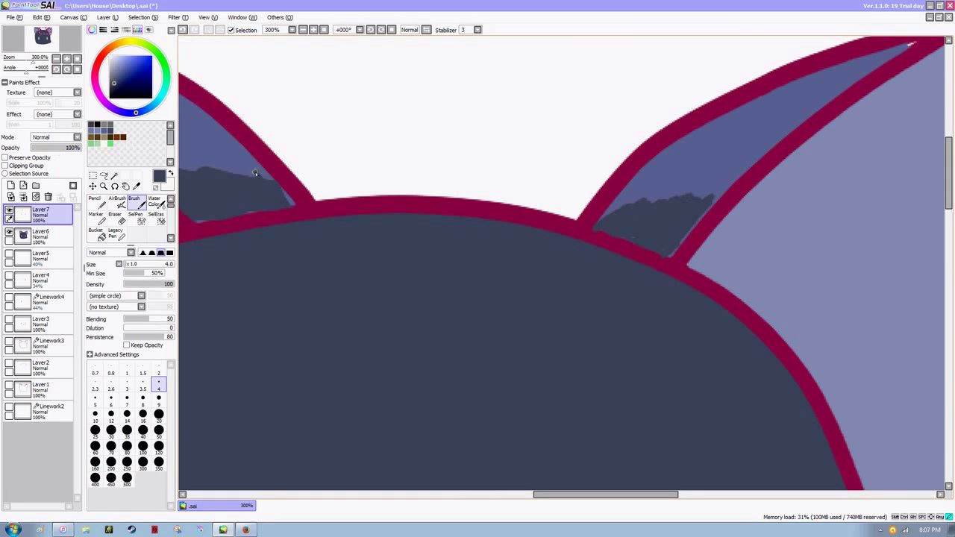
Step: Paint small lavender highlights near the tips of both ears' folds
scroll(709, 231, "down", 2)
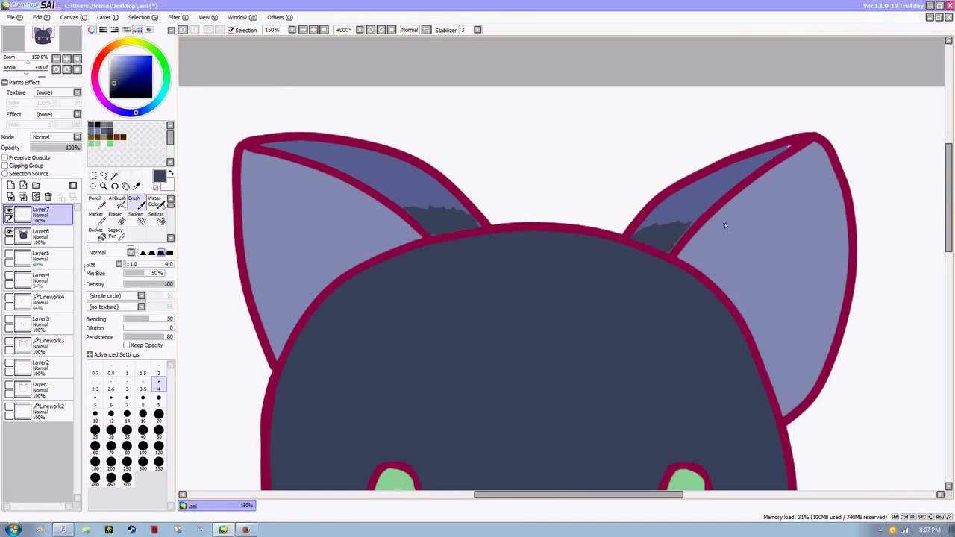
left_click(97, 126)
left_click_drag(288, 149, 302, 145)
left_click_drag(779, 153, 757, 167)
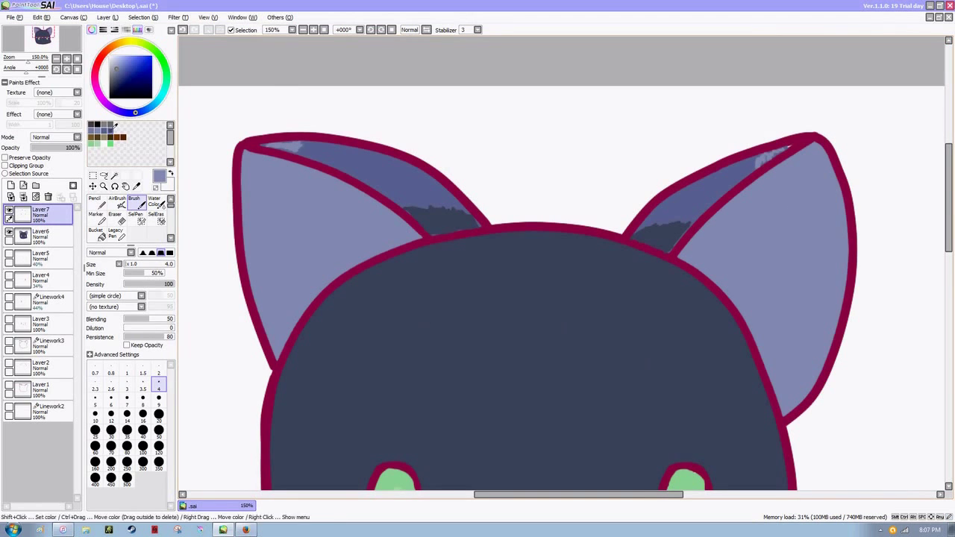